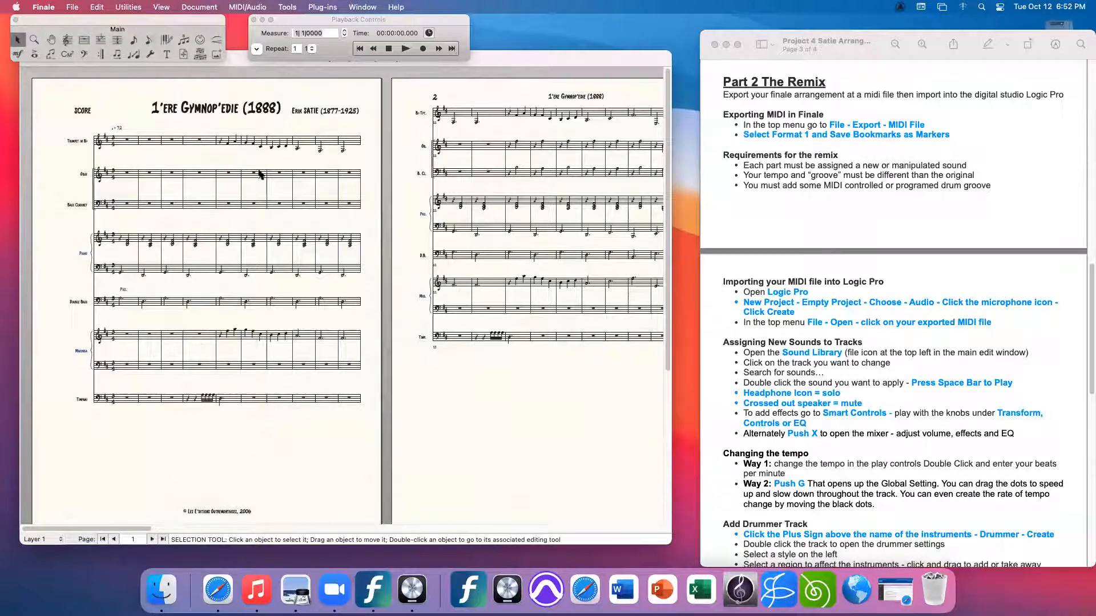
Export the score as a Format 1 MIDI file in the Project 4 FA21 folder, saving bookmarks as markers
left_click(72, 7)
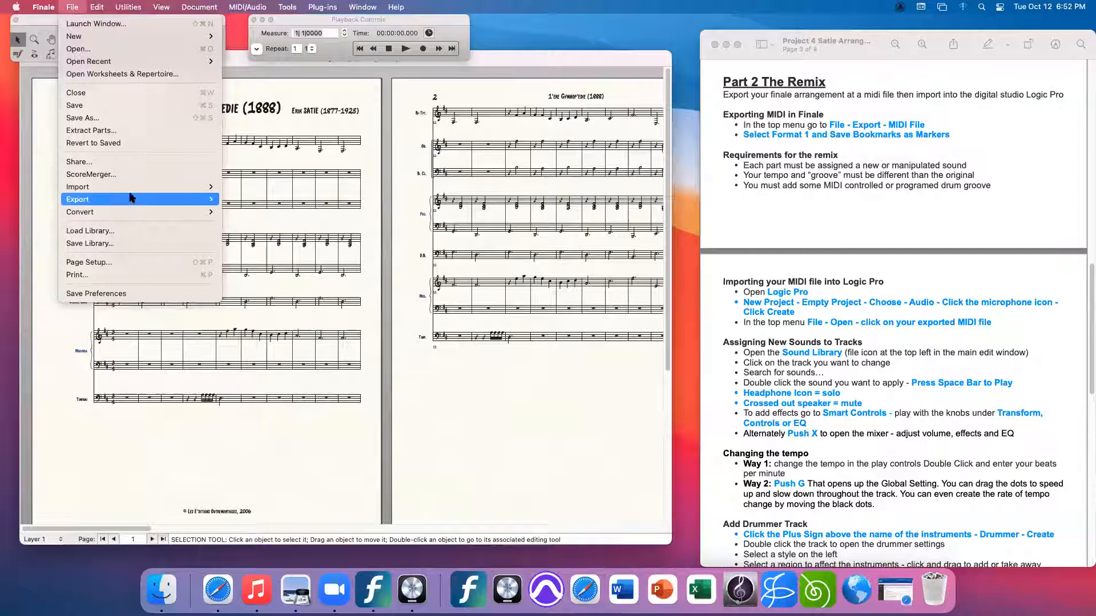
mouse_move(132, 199)
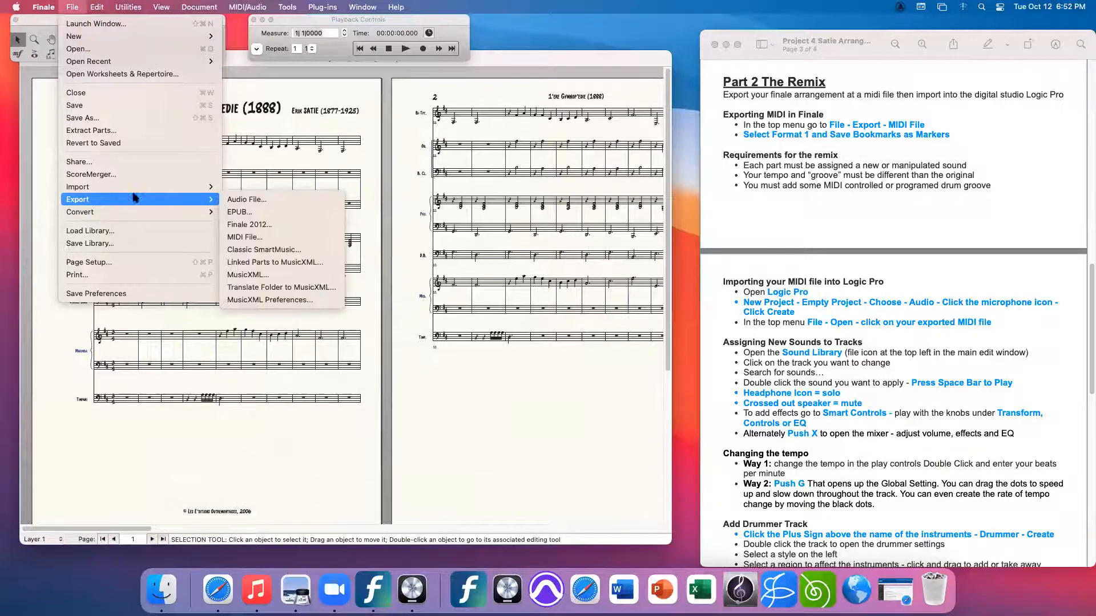
left_click(246, 236)
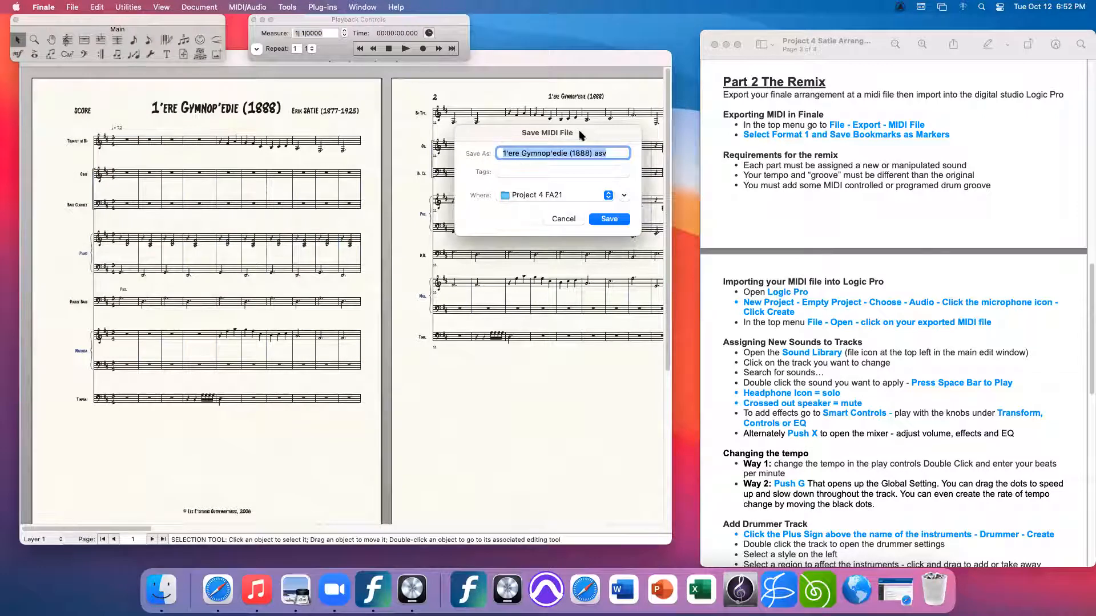
left_click_drag(581, 134, 568, 131)
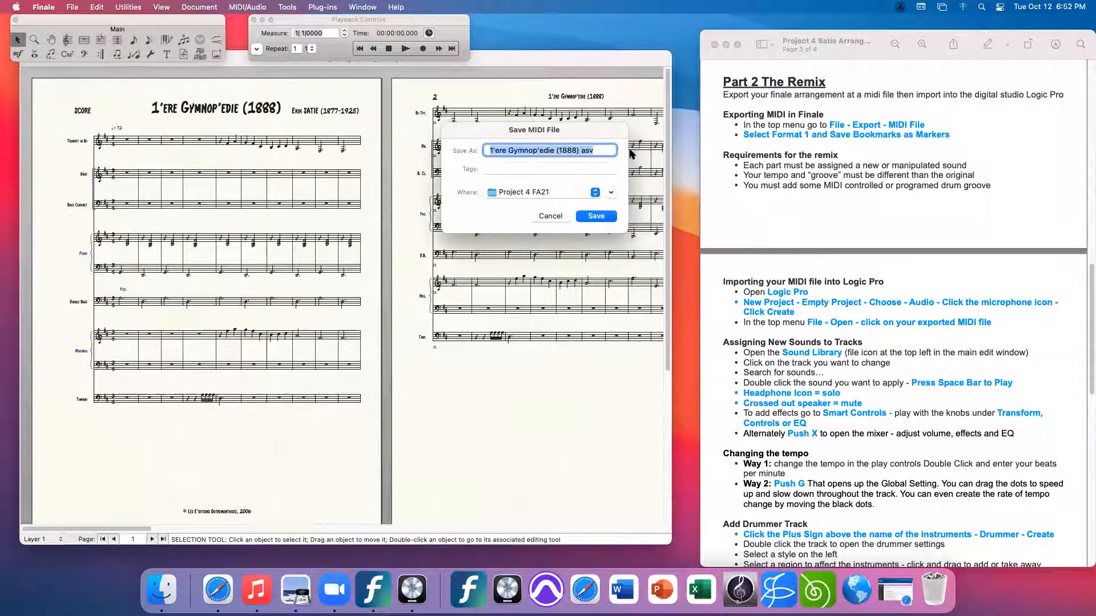
left_click(595, 216)
left_click(568, 279)
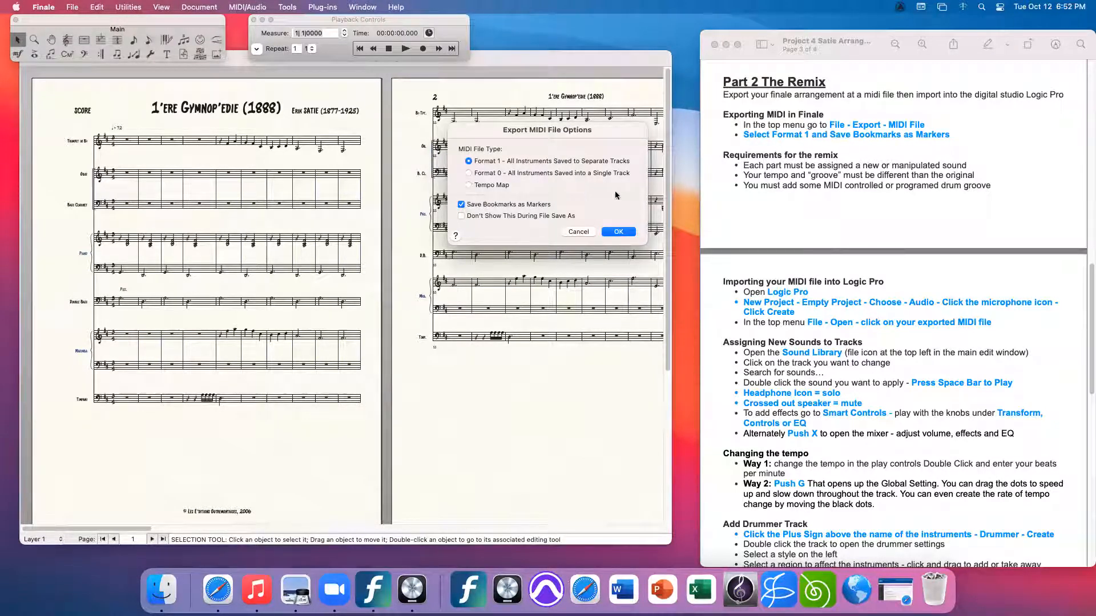
left_click(619, 232)
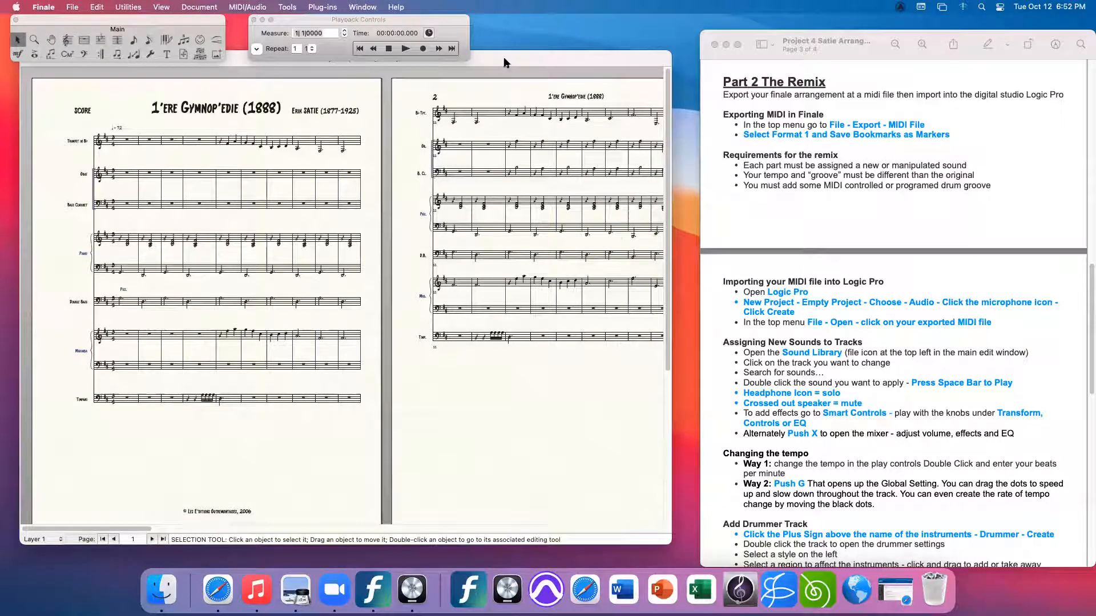
Move the score window aside and minimize it to uncover the Logic Pro project chooser
left_click_drag(504, 56, 515, 58)
left_click_drag(242, 67, 243, 100)
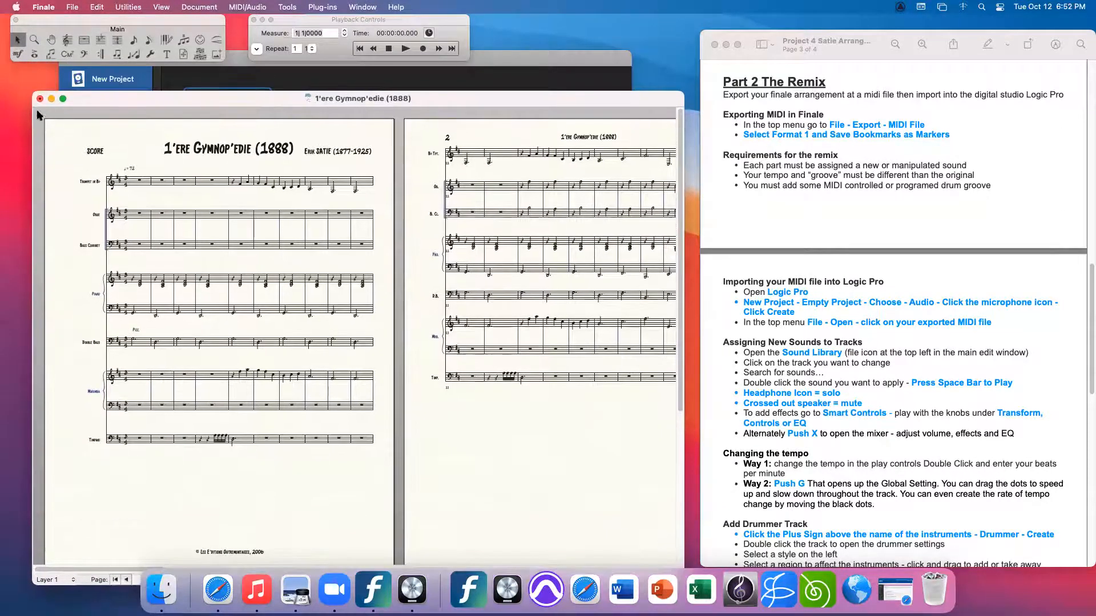
left_click(51, 93)
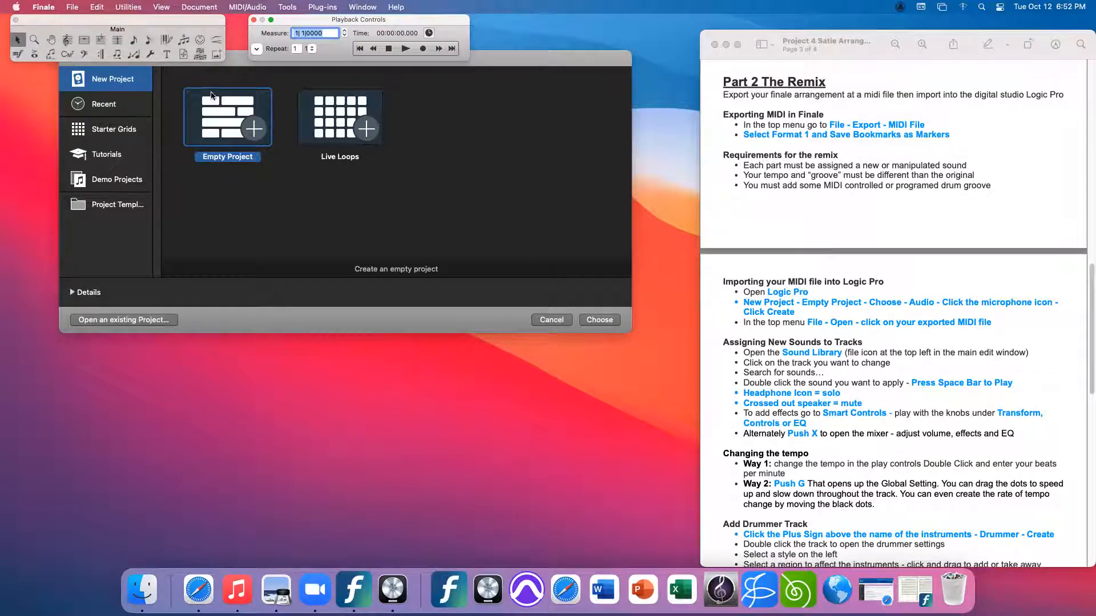
Create an empty project in Logic Pro with one microphone audio track
left_click(600, 320)
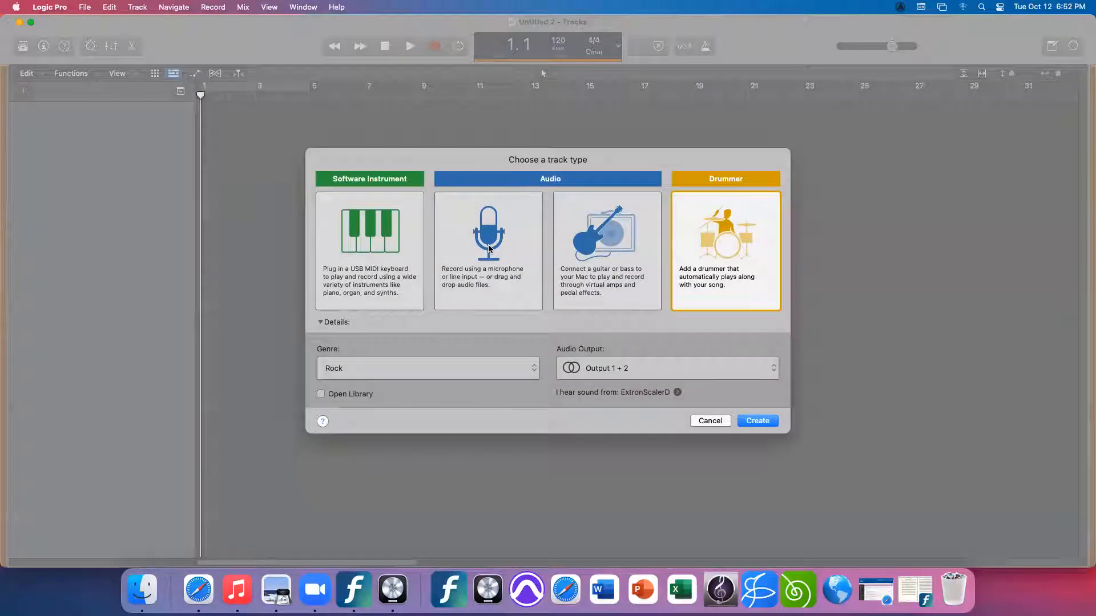
left_click(489, 249)
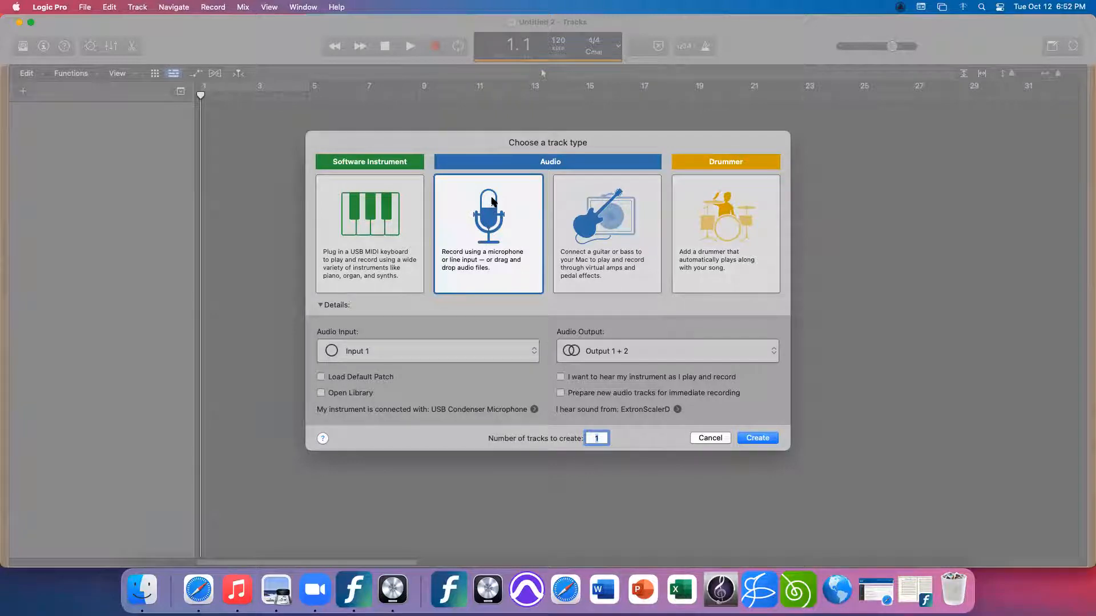
left_click(749, 436)
left_click(759, 438)
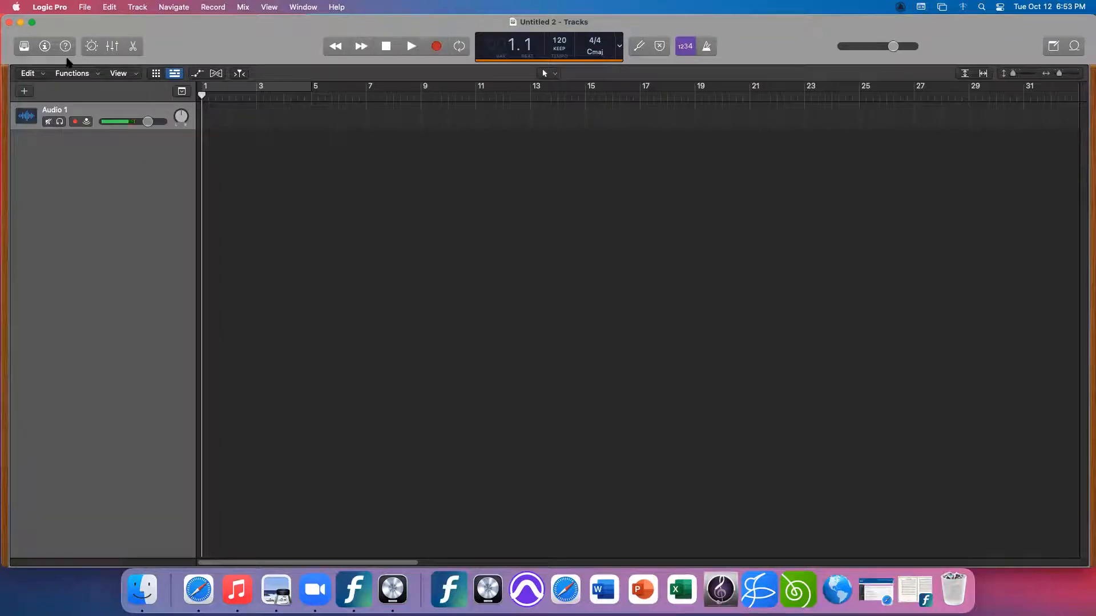
Open the MIDI file "1'ere Gymnop'edie (1888) asv" from Desktop > MUS 172 FA21 > Project 4 FA21, using the 24 fps frame rate
left_click_drag(1087, 20, 690, 17)
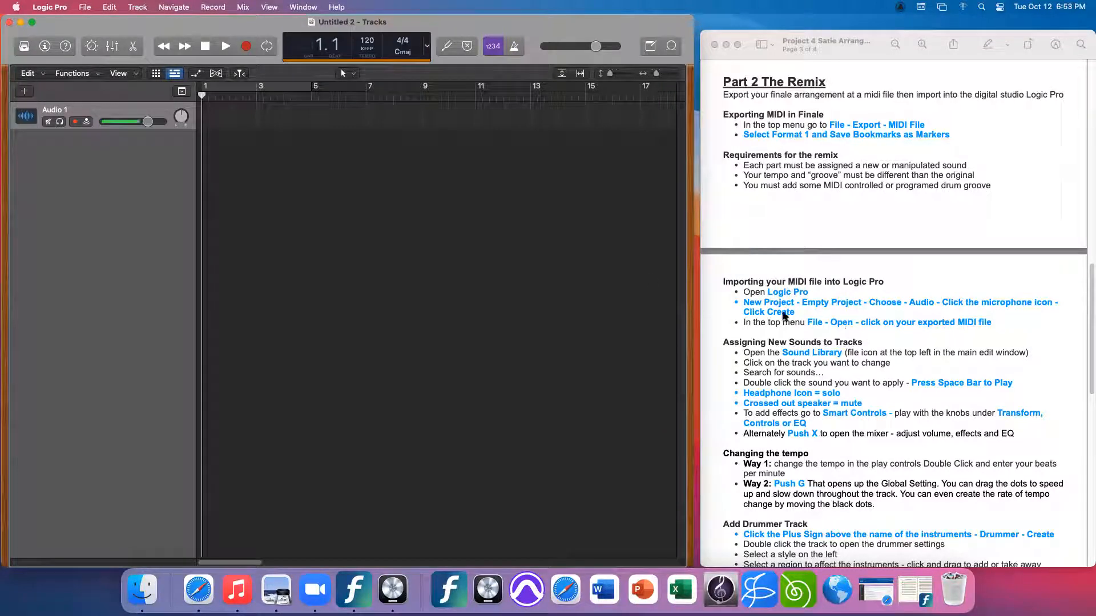
left_click(85, 8)
left_click(99, 38)
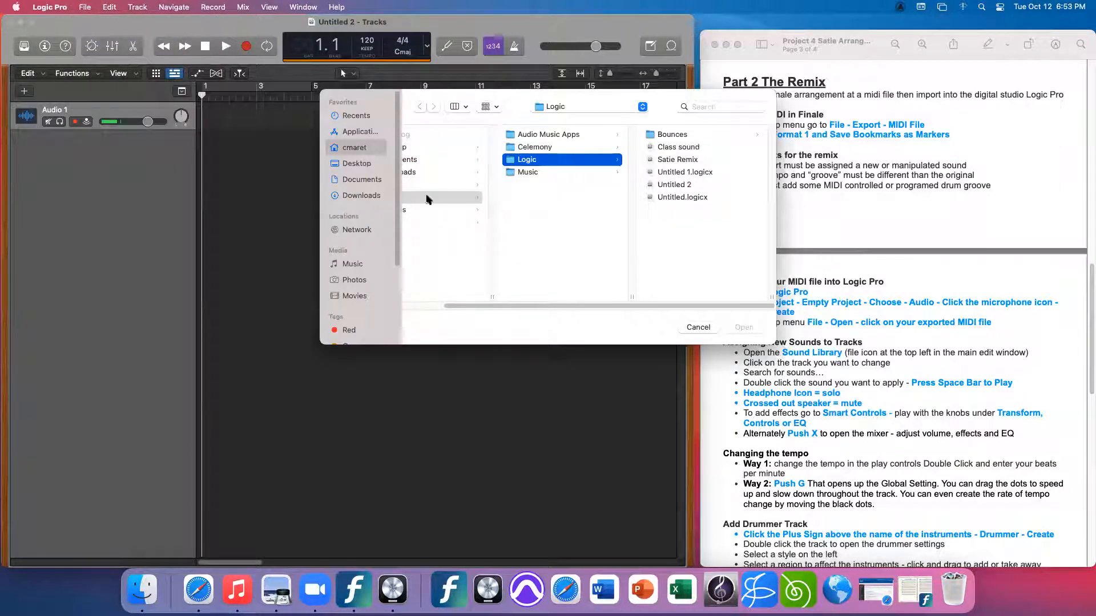
left_click(358, 165)
left_click(453, 135)
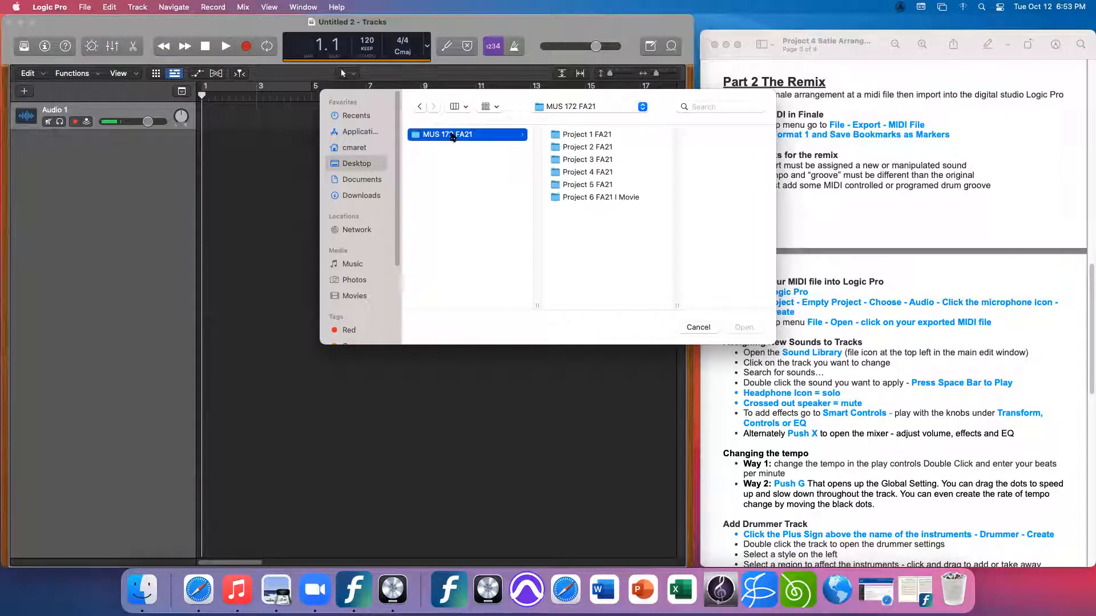
left_click(592, 172)
left_click(686, 147)
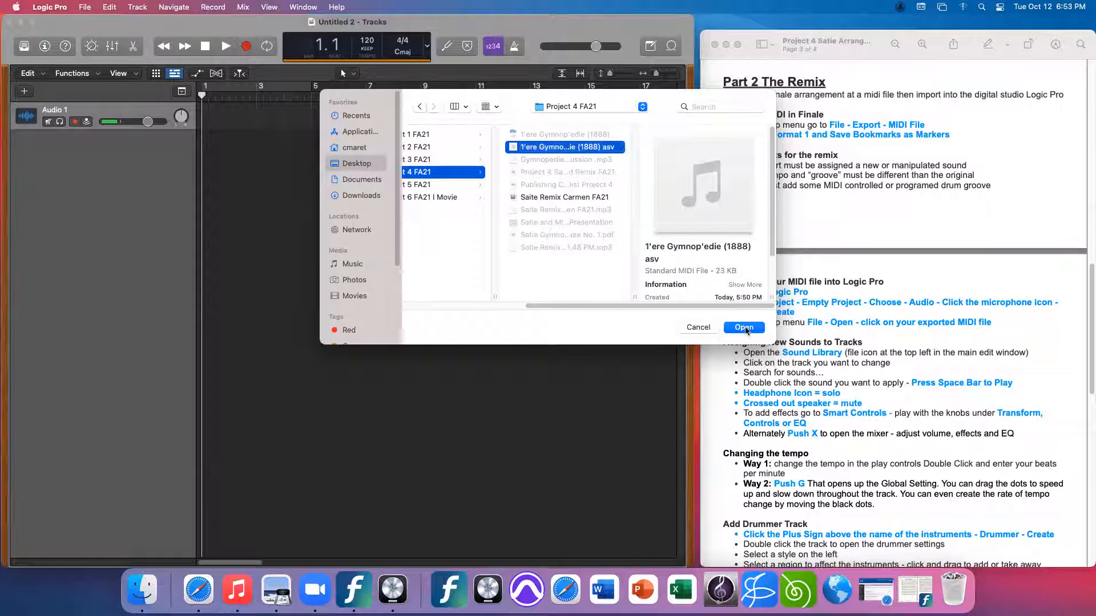
left_click(743, 327)
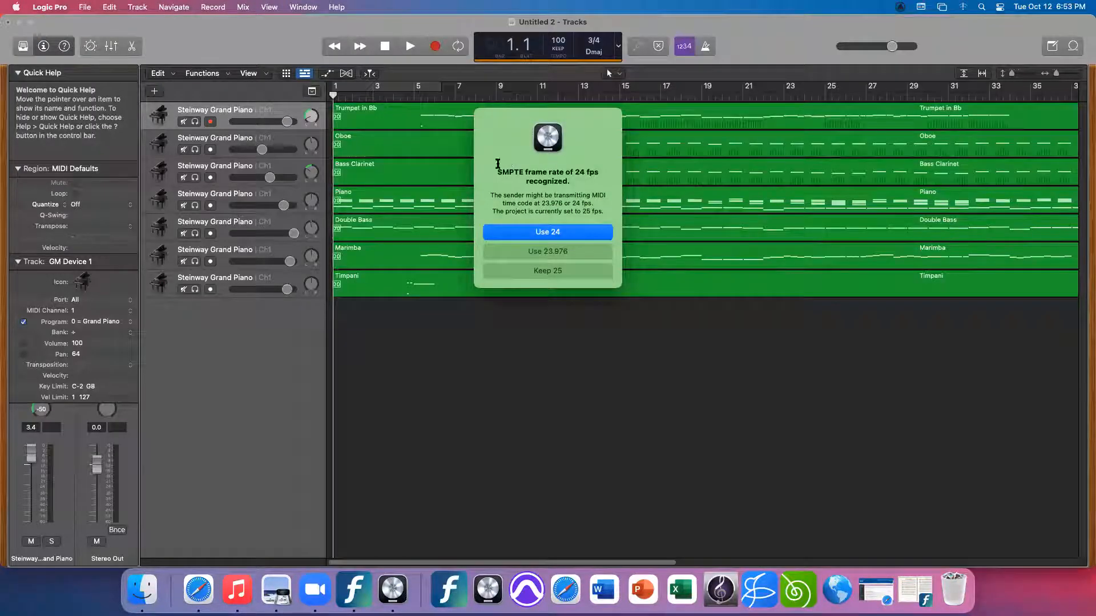
left_click(544, 232)
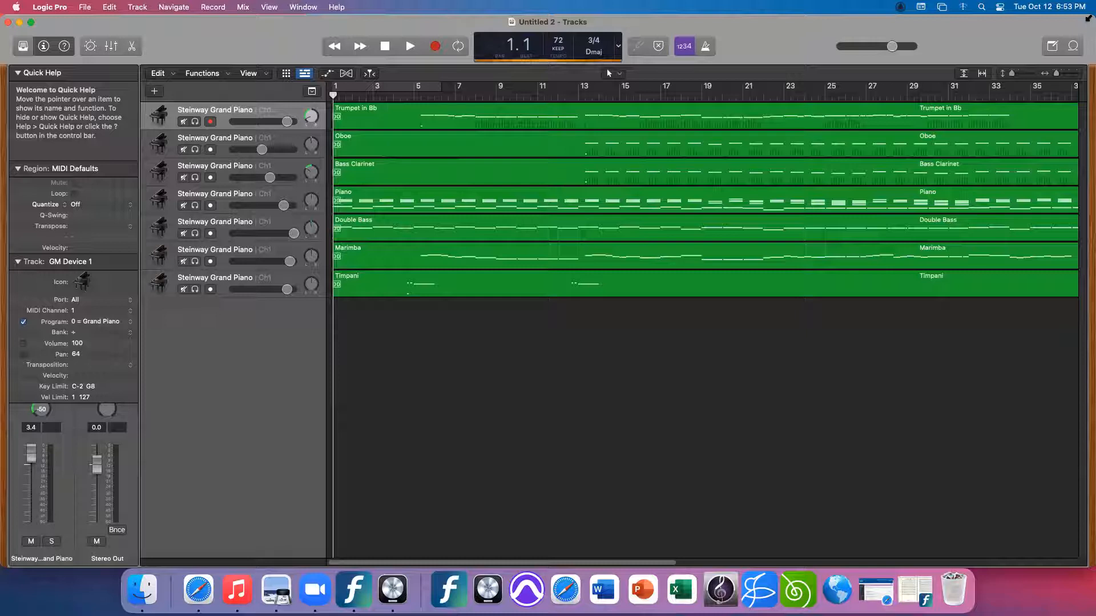
Play and stop the imported arrangement, narrowing the project window so the assignment instructions can be reviewed beside it
key("space")
left_click_drag(1089, 19, 699, 16)
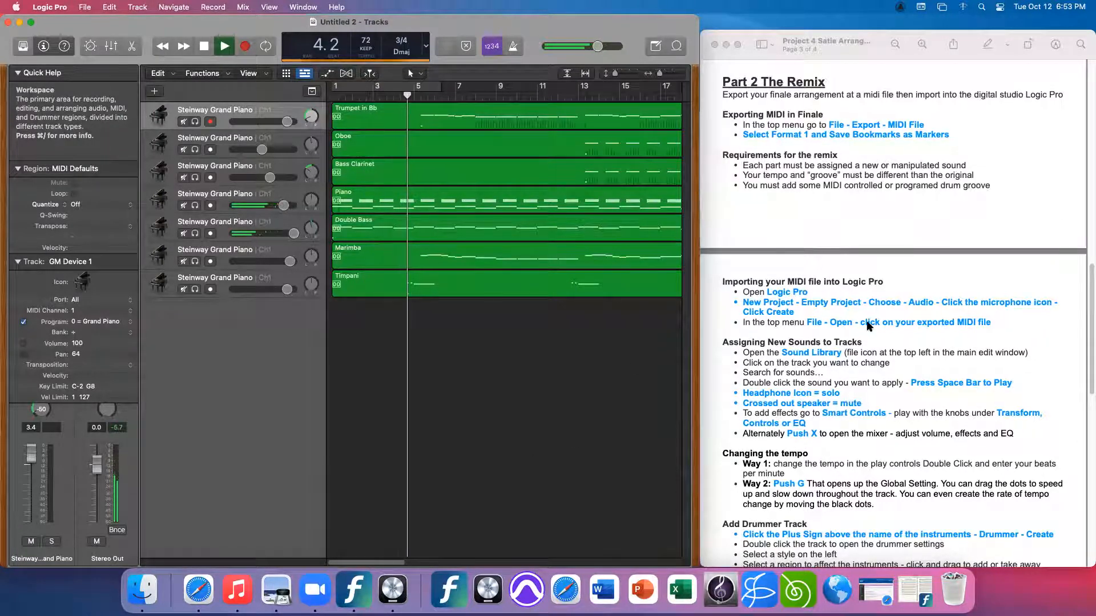
left_click_drag(1088, 285, 1088, 443)
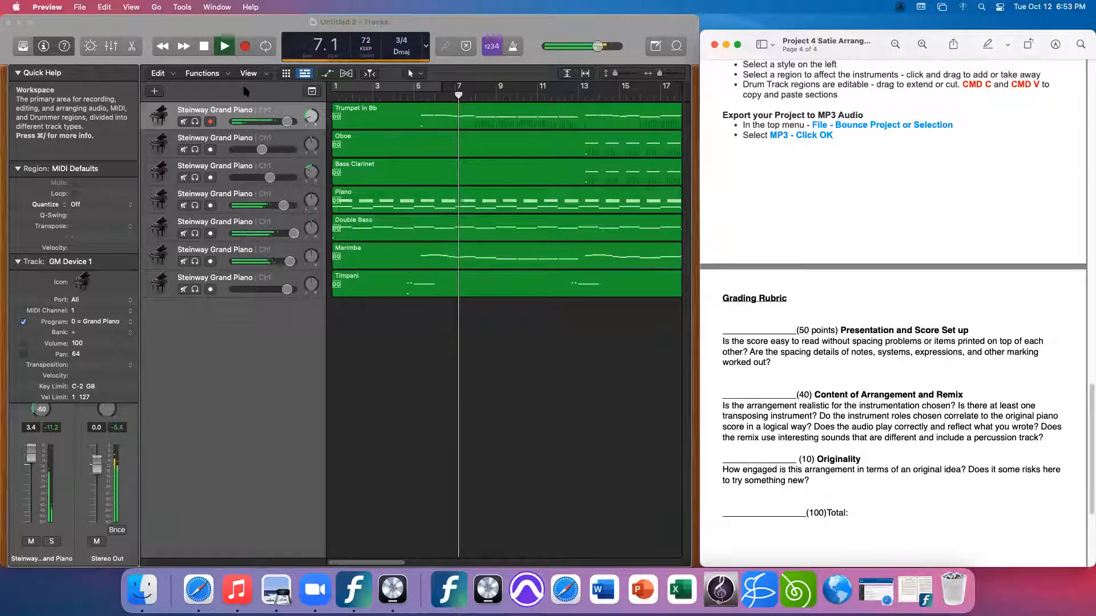
left_click(204, 46)
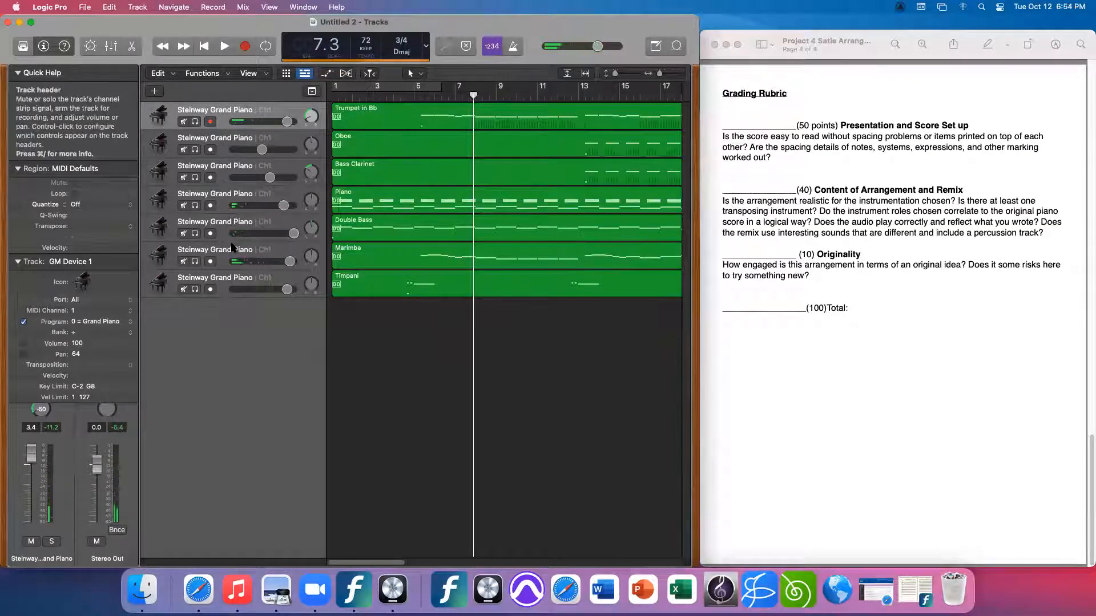
left_click_drag(1091, 456, 1077, 337)
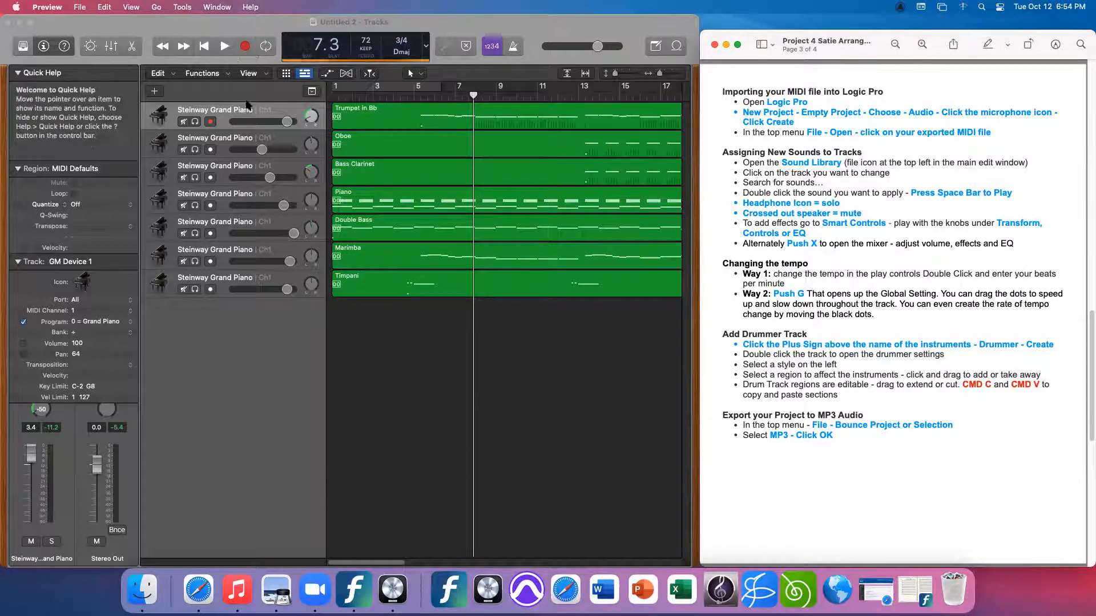
Show the sound Library for the Trumpet in Bb track, hide the inspector and widen the project window slightly
left_click(22, 48)
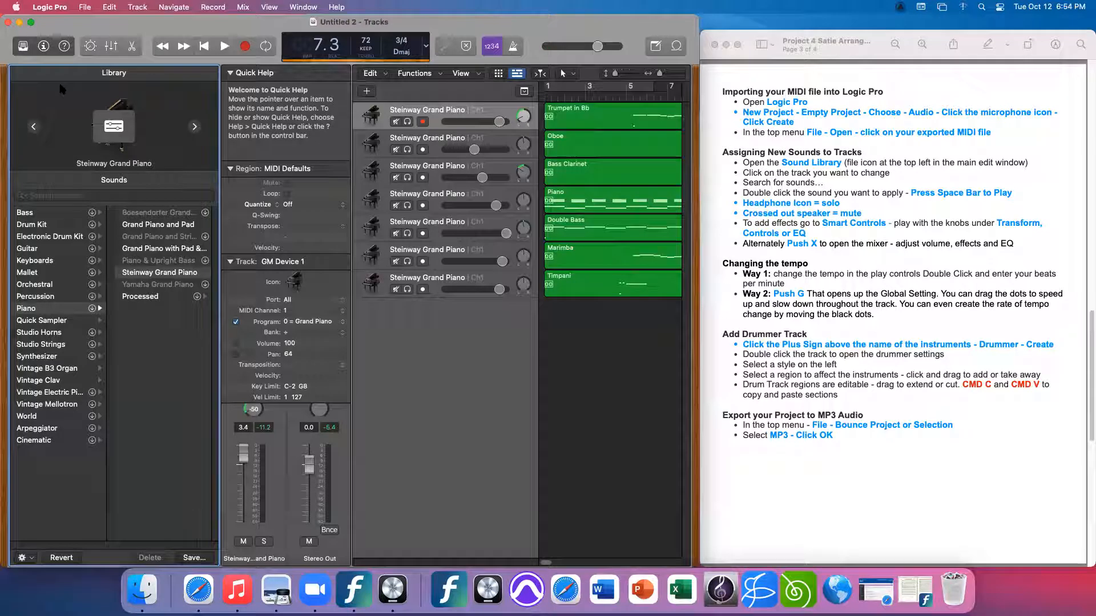
mouse_move(155, 116)
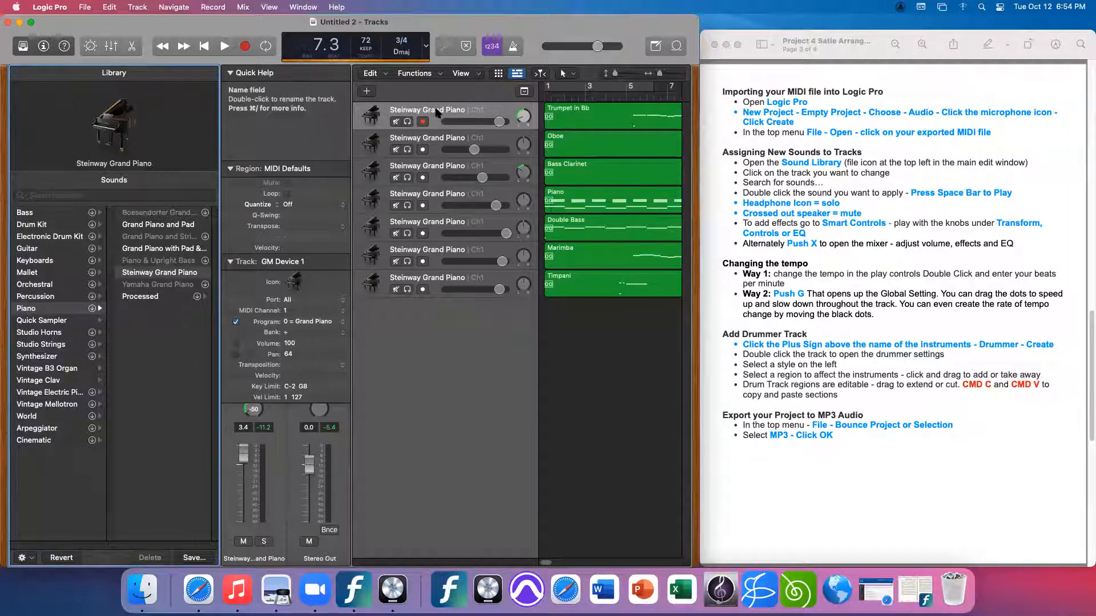
left_click(438, 113)
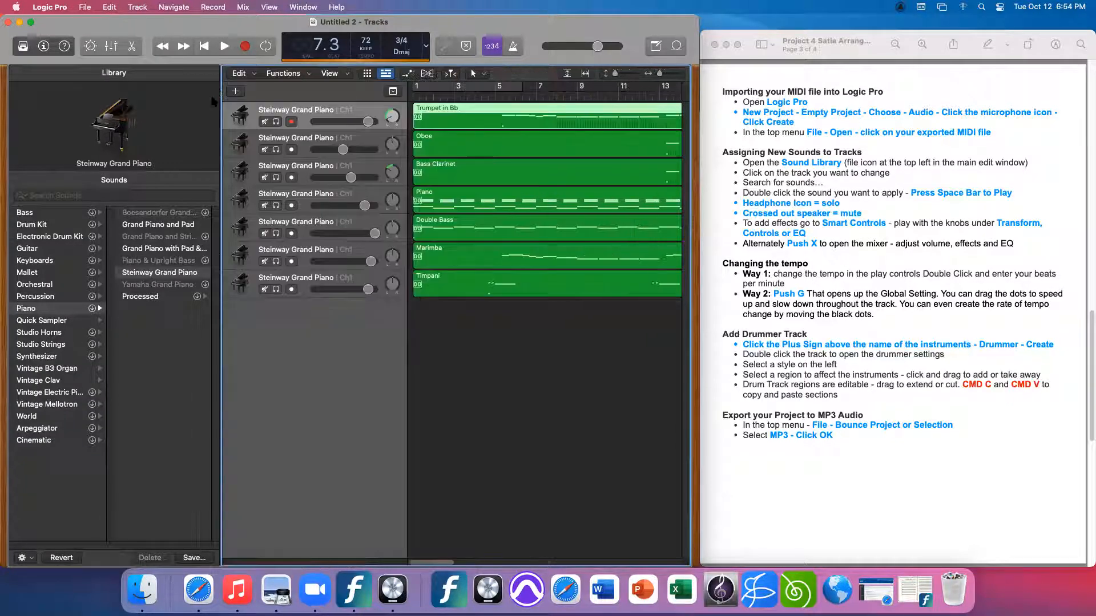
key("i")
left_click_drag(695, 15, 702, 15)
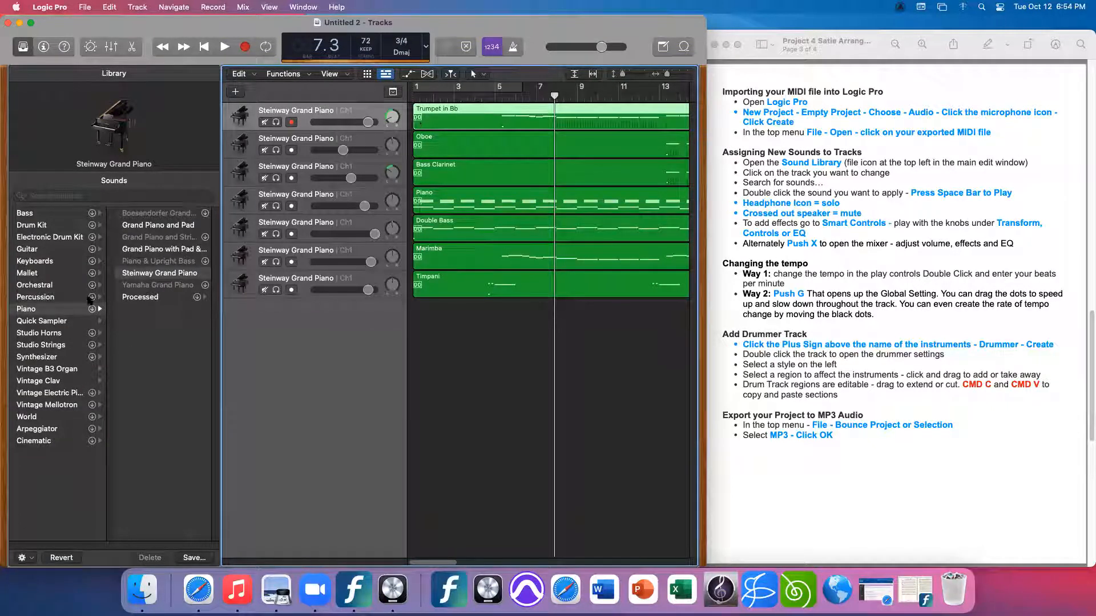
Search the Library for "thund" and assign the Thunder - Video Star sound to the Trumpet in Bb track
left_click(82, 196)
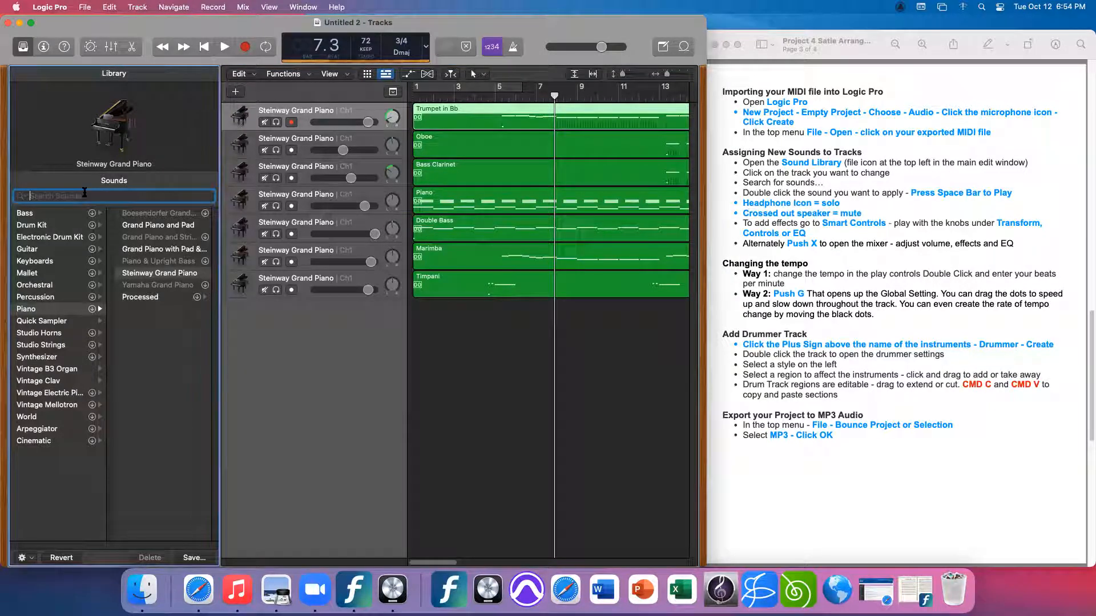
type("thund")
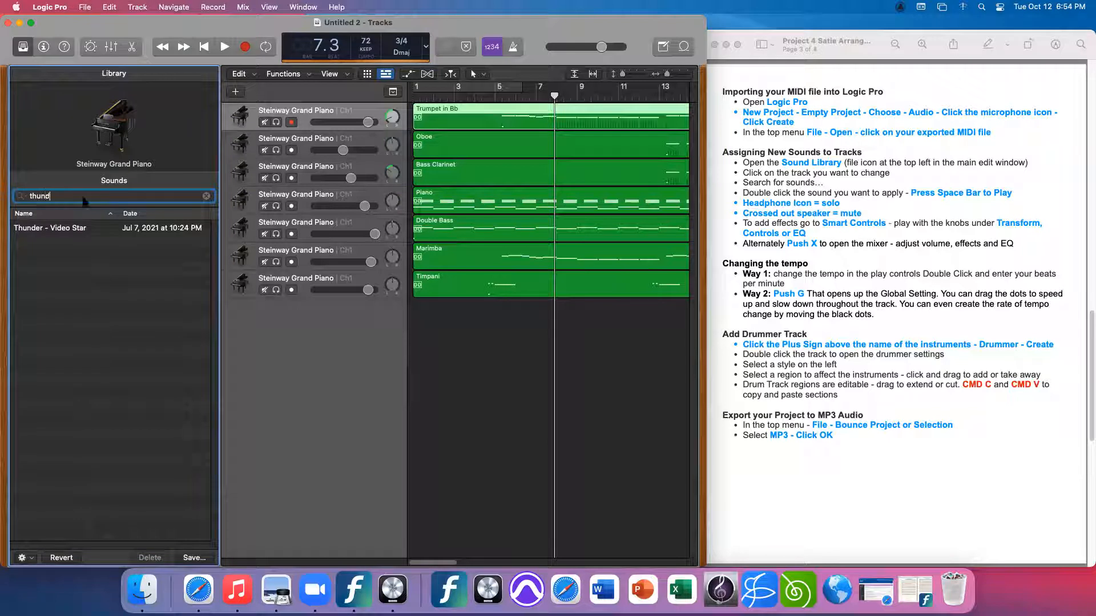
left_click(65, 228)
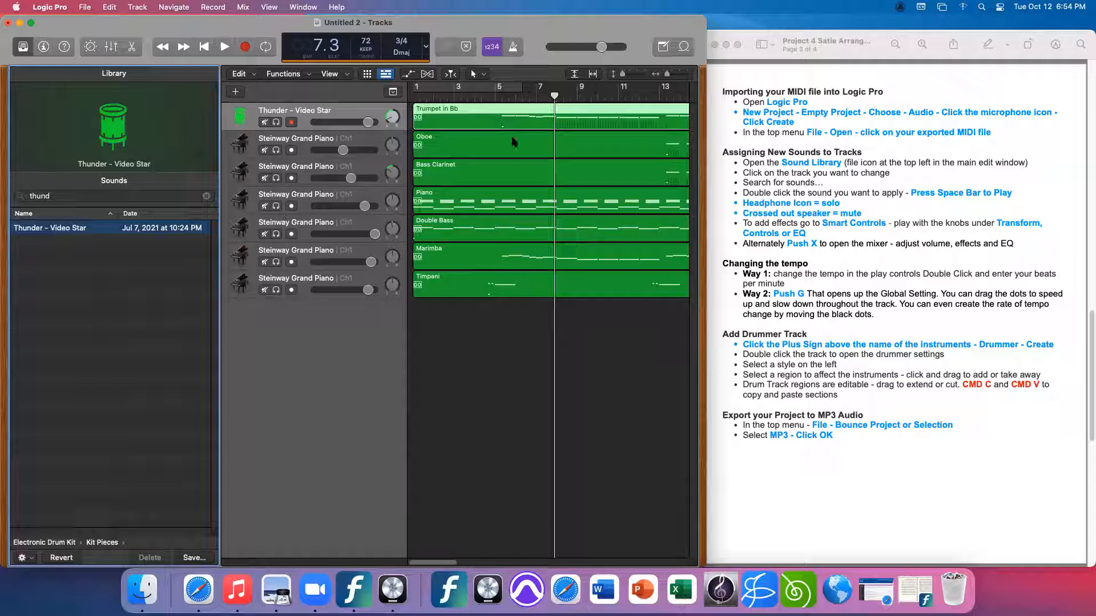
Toggle solo on and off for the Trumpet in Bb track, and do the same with mute
left_click(277, 122)
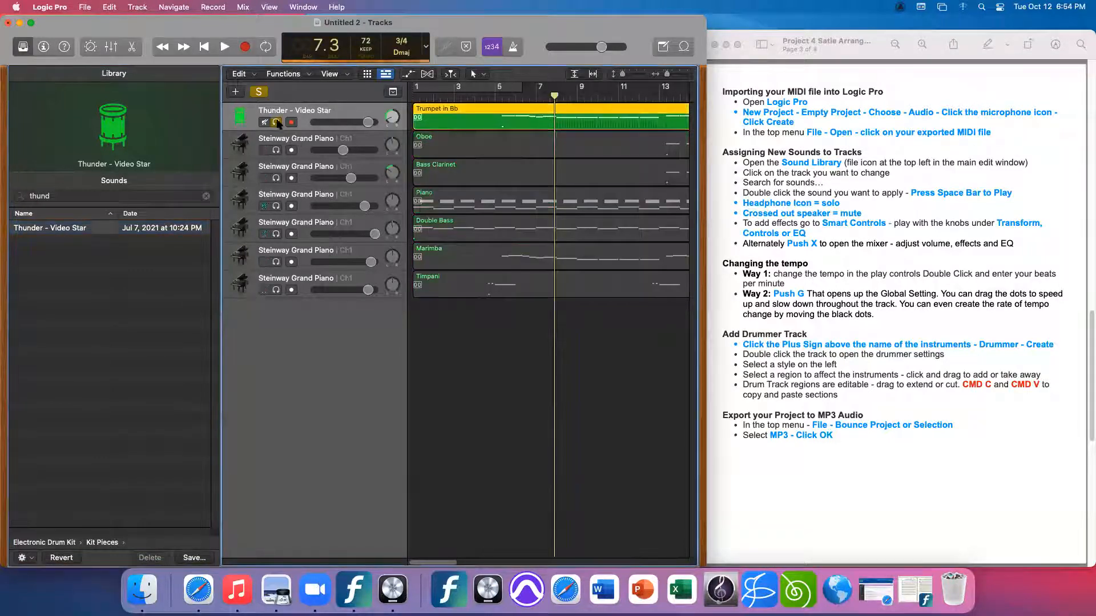
left_click(277, 122)
left_click(266, 123)
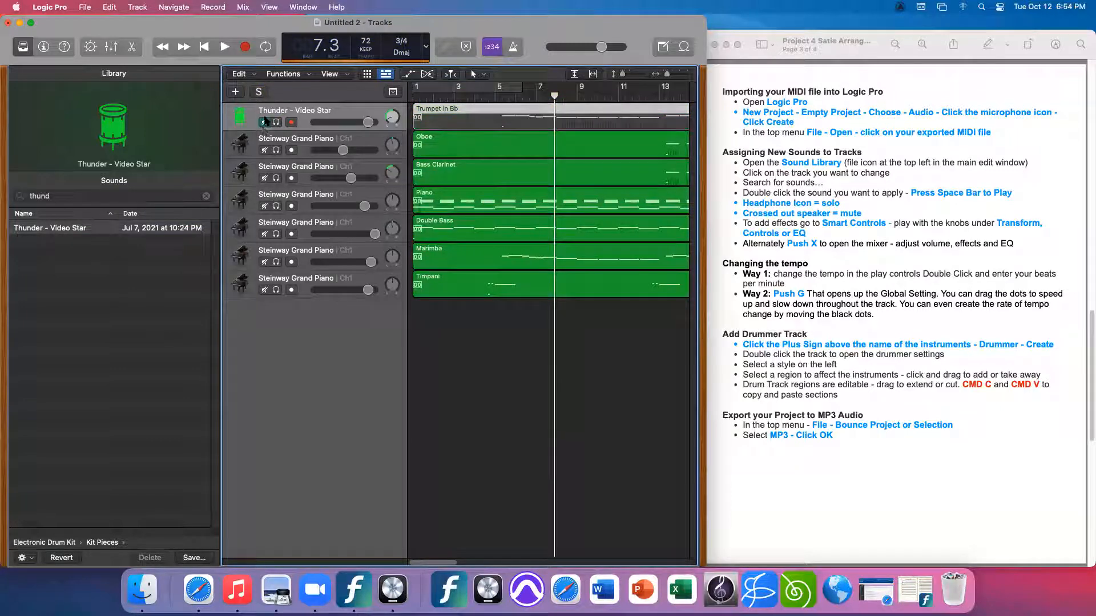
left_click(264, 123)
Solo the Trumpet in Bb track and briefly play it to audition the thunder sound
left_click(277, 122)
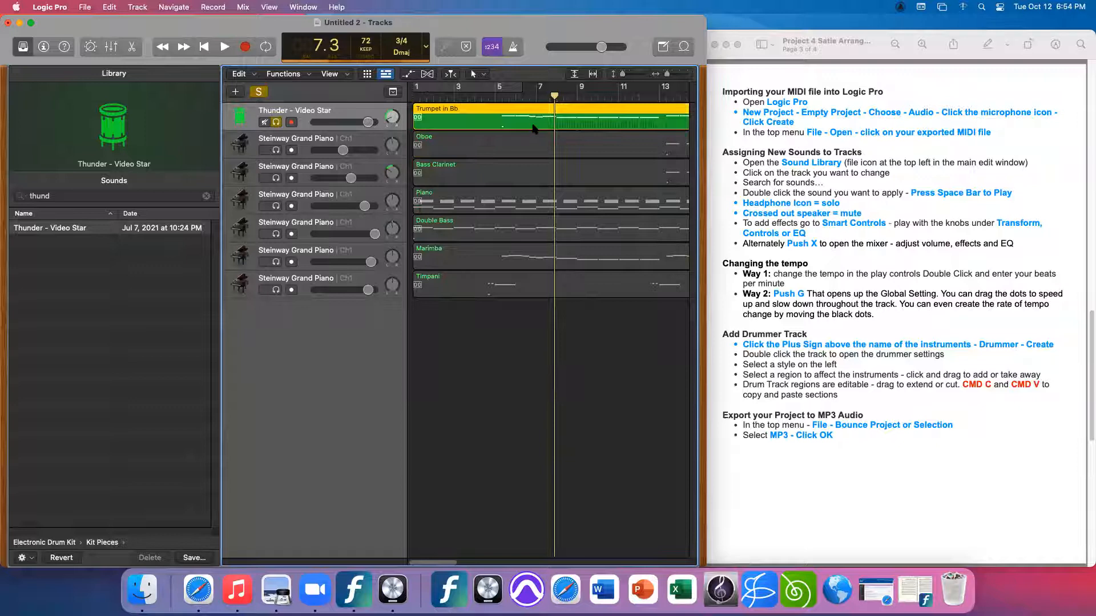
key("space")
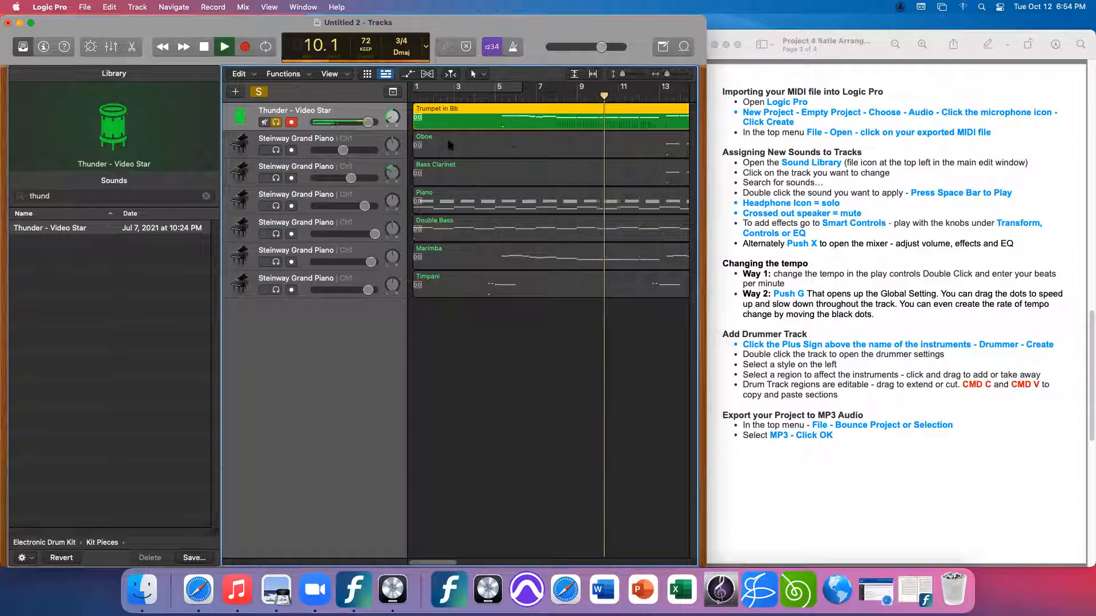
key("space")
Clear the sound search, assign Tambourine - Deep Tech to the Trumpet in Bb track and play it
left_click(207, 196)
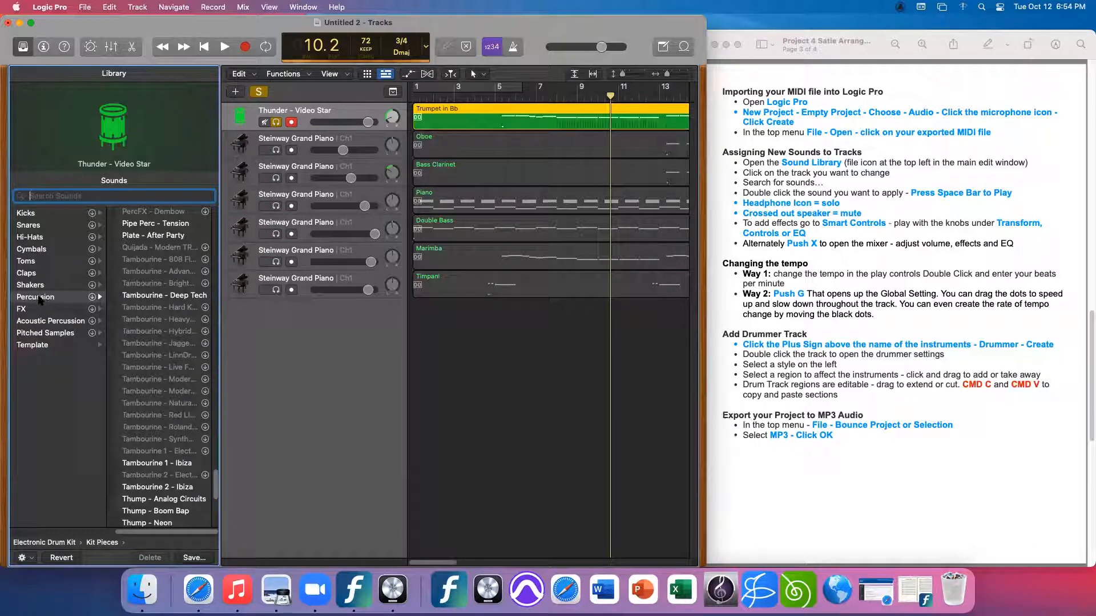
left_click(159, 295)
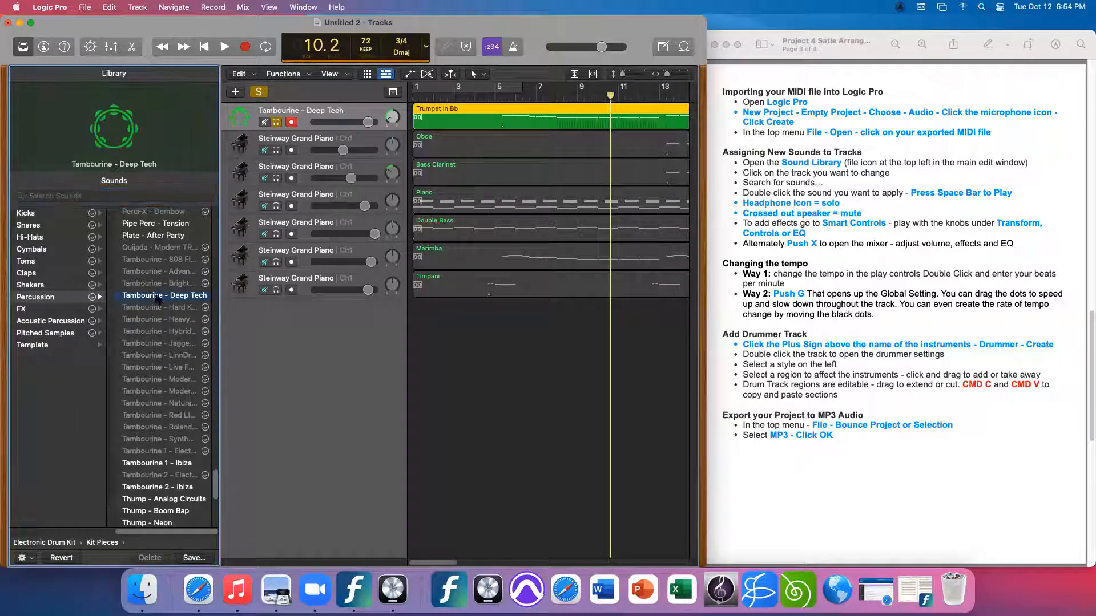
key("space")
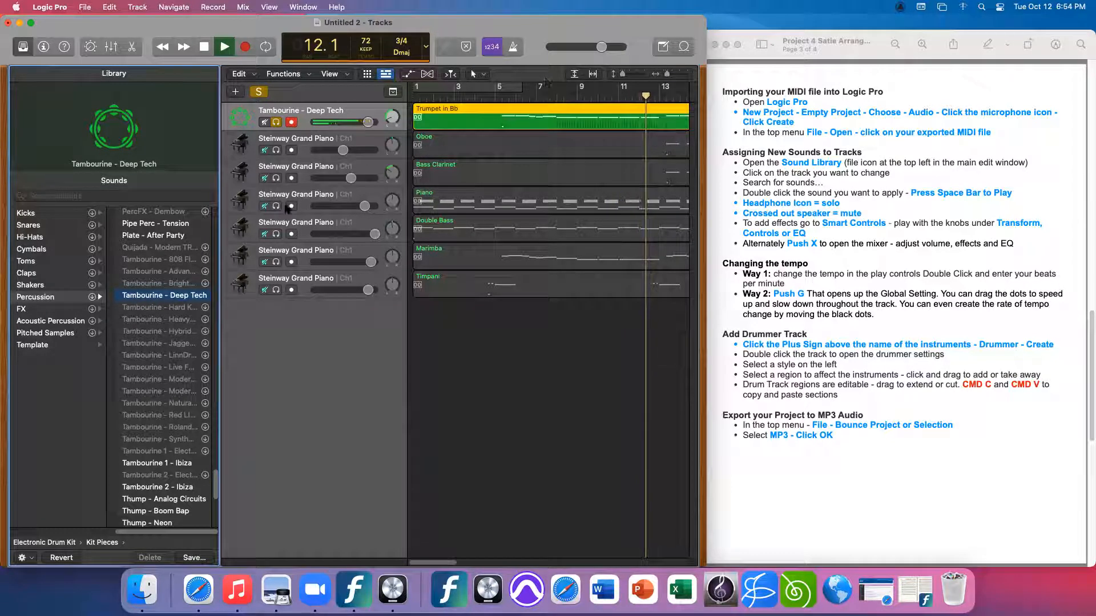
Search the Library for "synthe", assign Synthetic Gamelan Arp to the Trumpet in Bb track, and play it briefly
key("space")
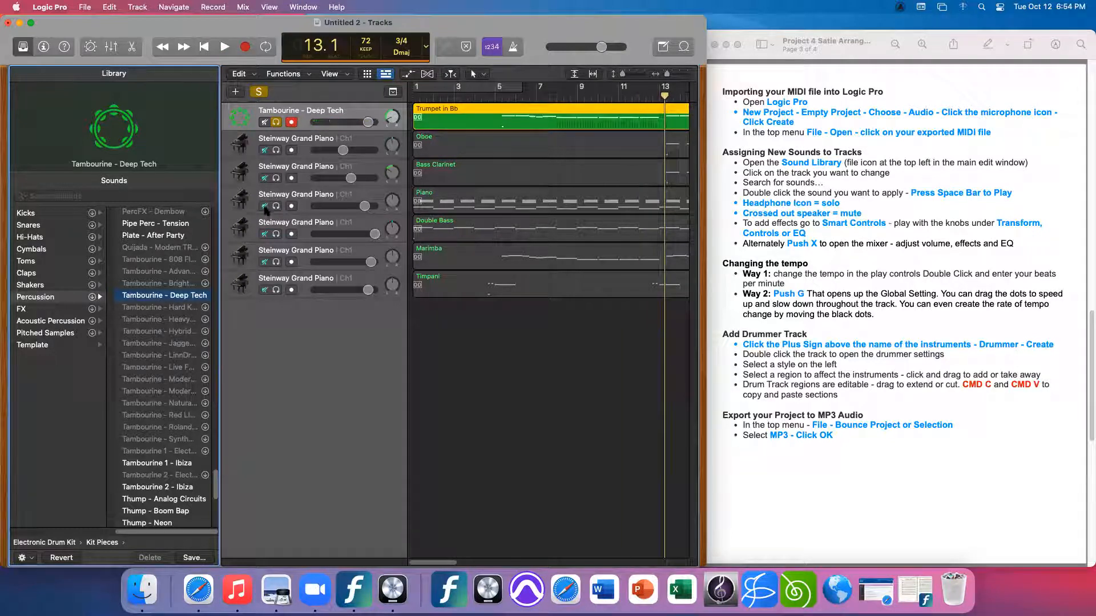
left_click(47, 321)
left_click(64, 196)
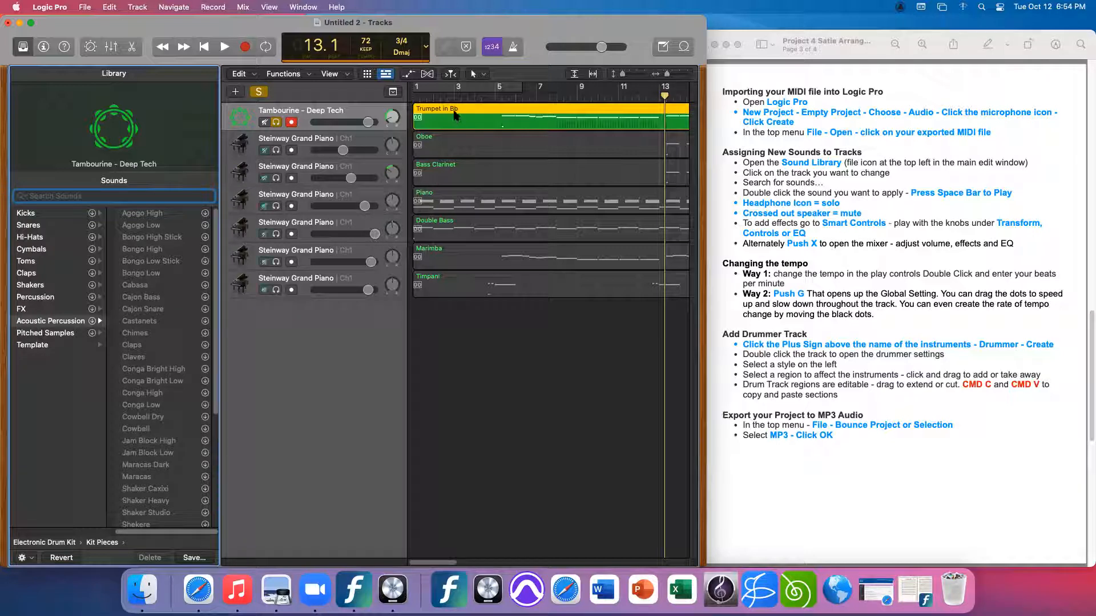
type("s")
type("yn")
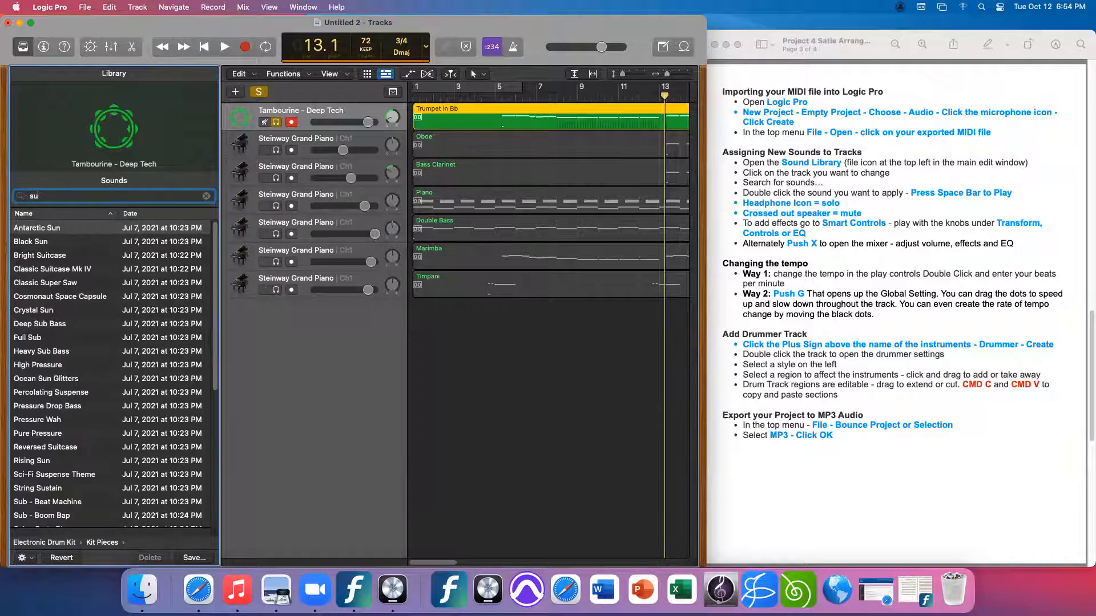
type("the")
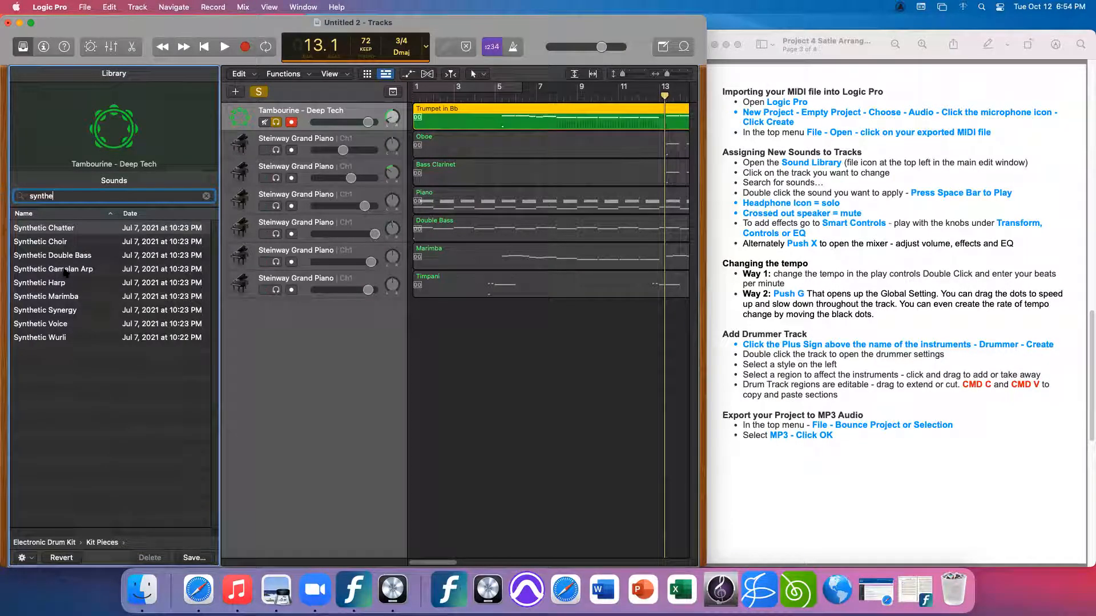
left_click(66, 272)
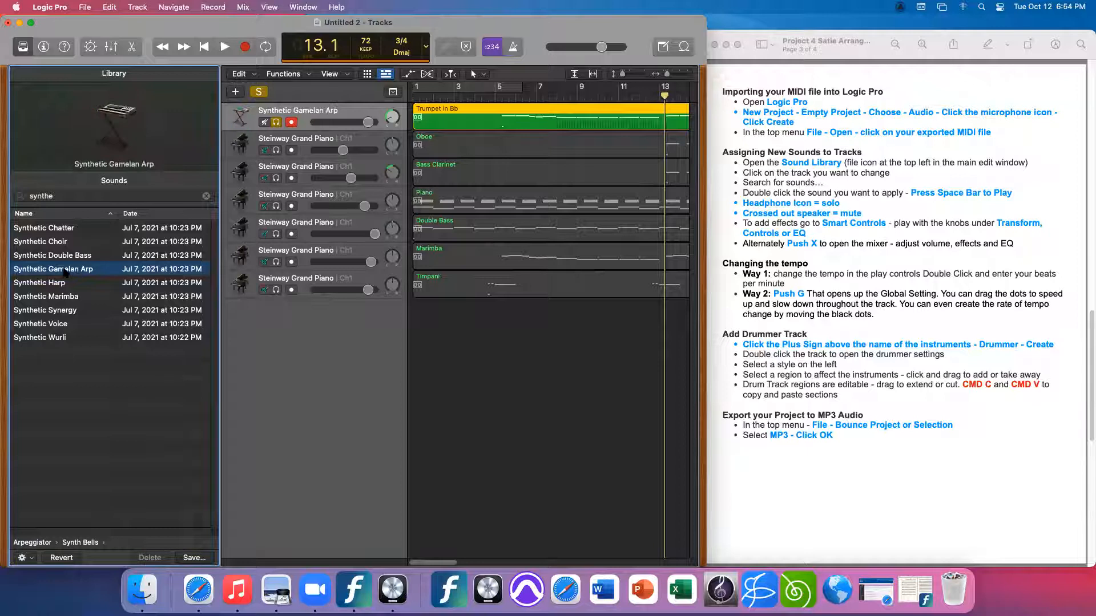
left_click(65, 273)
left_click(554, 286)
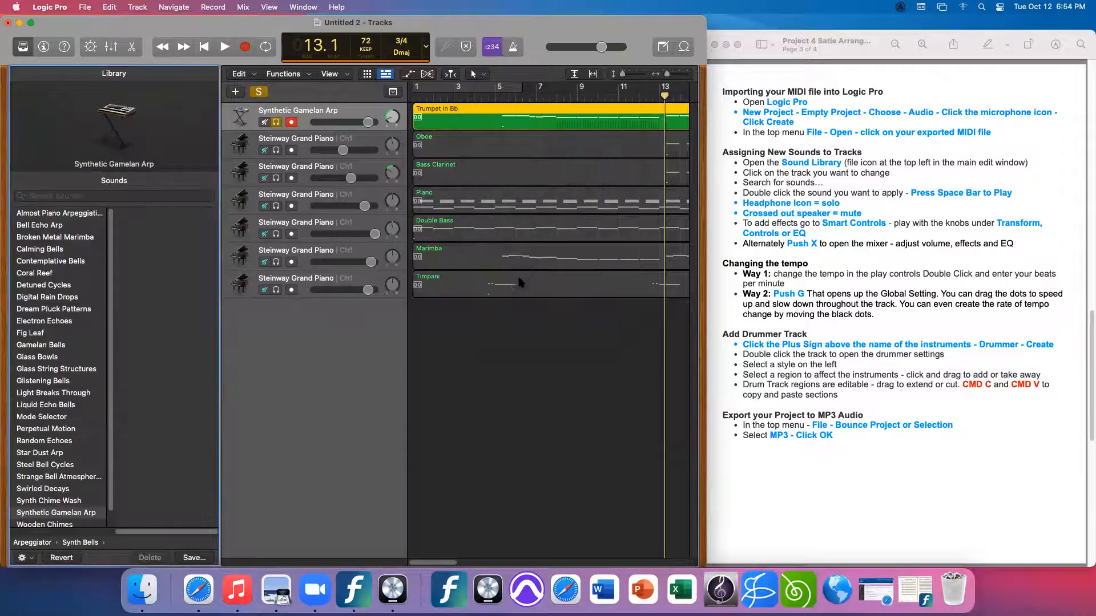
key("space")
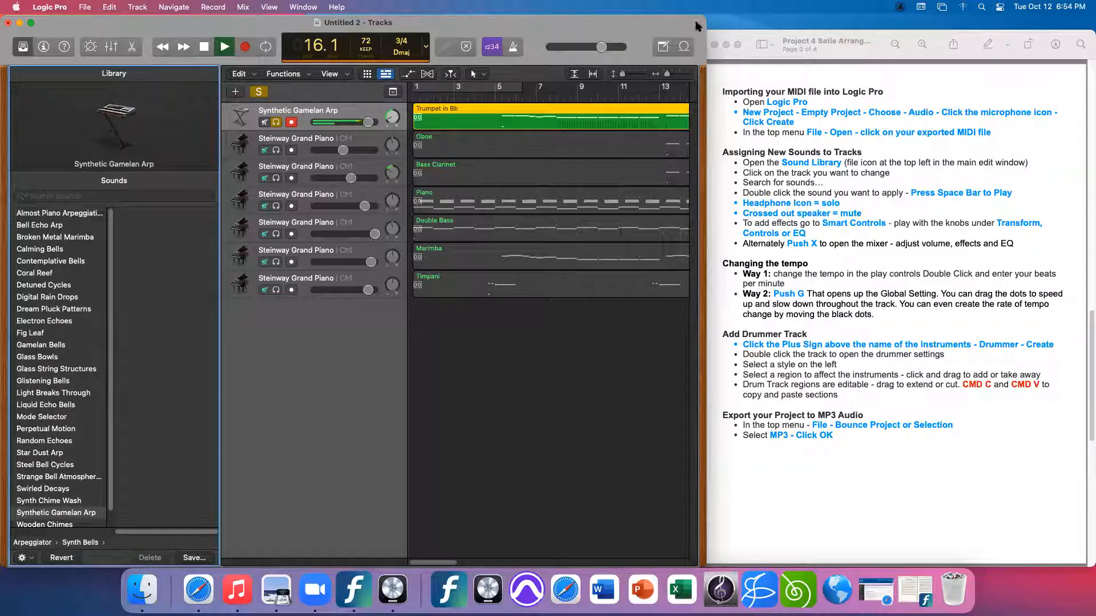
key("space")
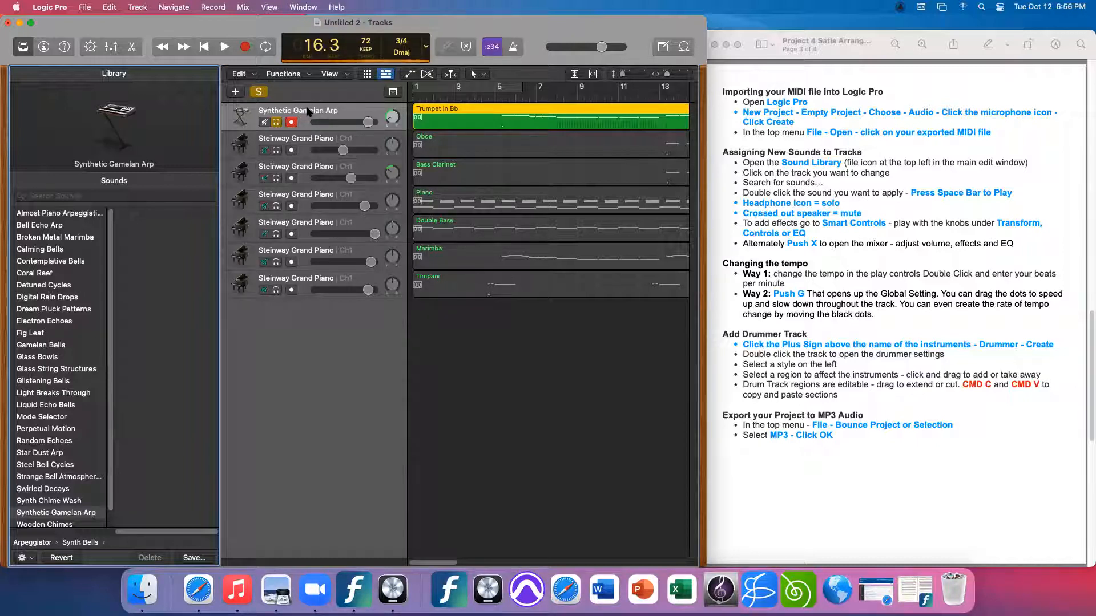
During playback, use the Smart Controls to try the Harsher transform, vary reverb and delay, and set the Transform Pad back to Gamelan
left_click(90, 47)
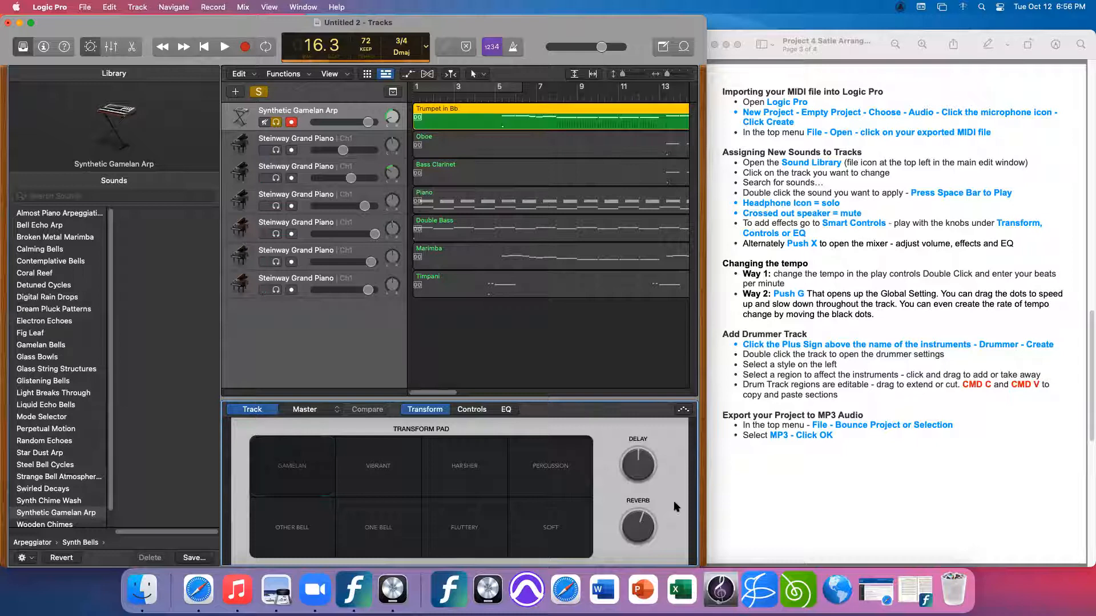
key("space")
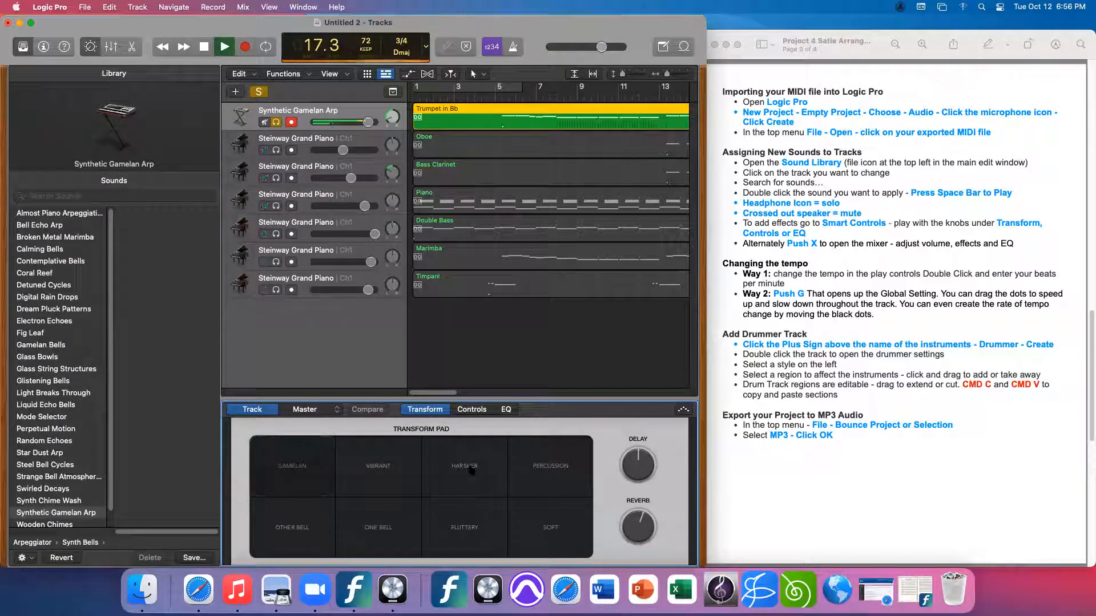
left_click(469, 470)
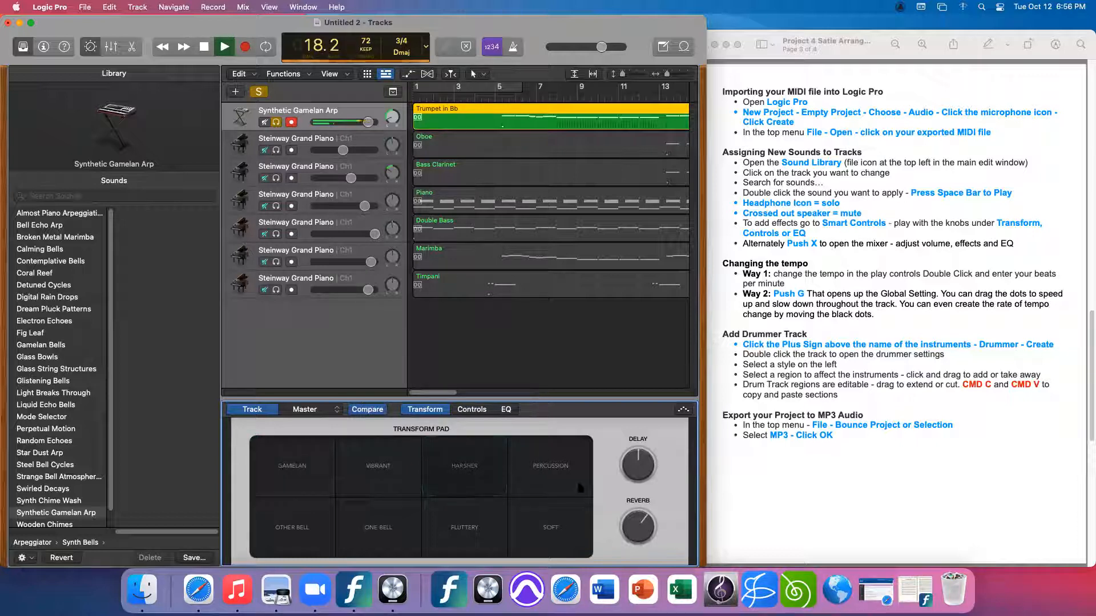
left_click_drag(646, 513, 600, 488)
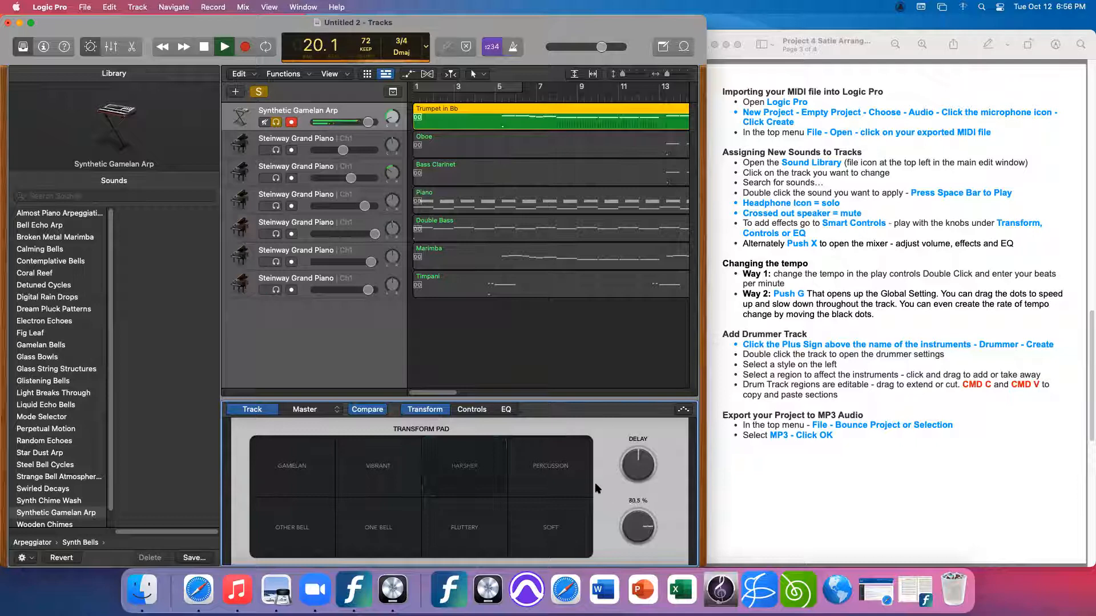
left_click_drag(639, 449, 565, 443)
left_click_drag(638, 438, 619, 441)
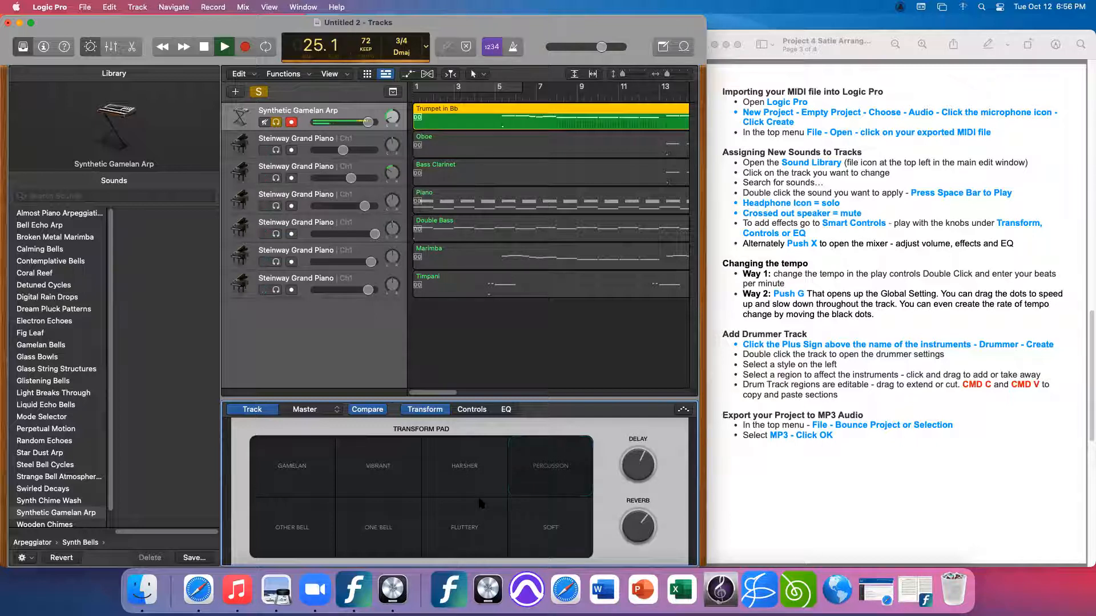
left_click(288, 468)
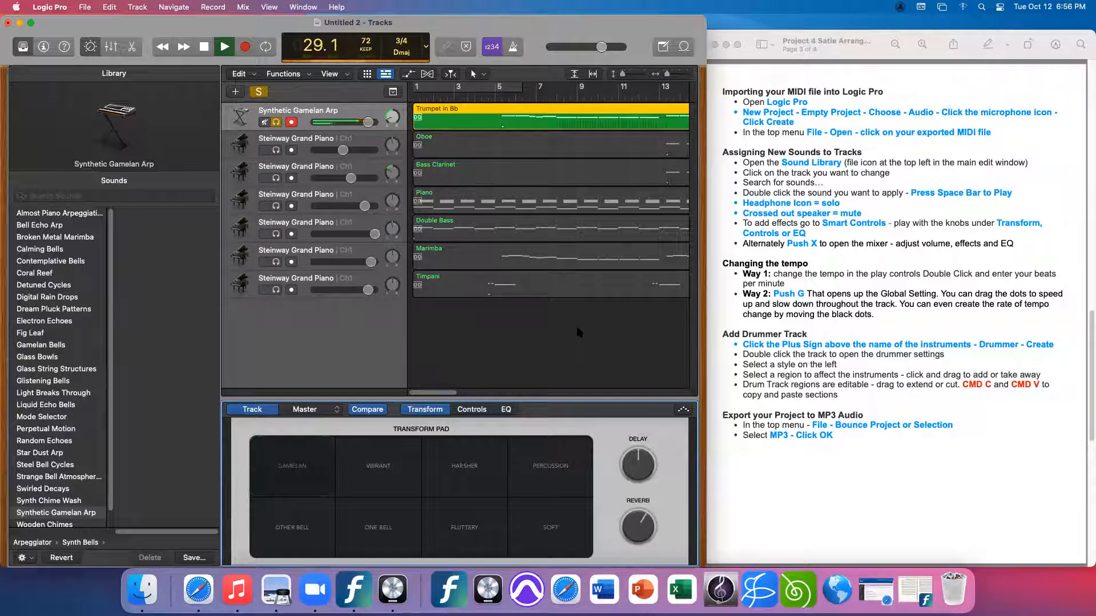
key("space")
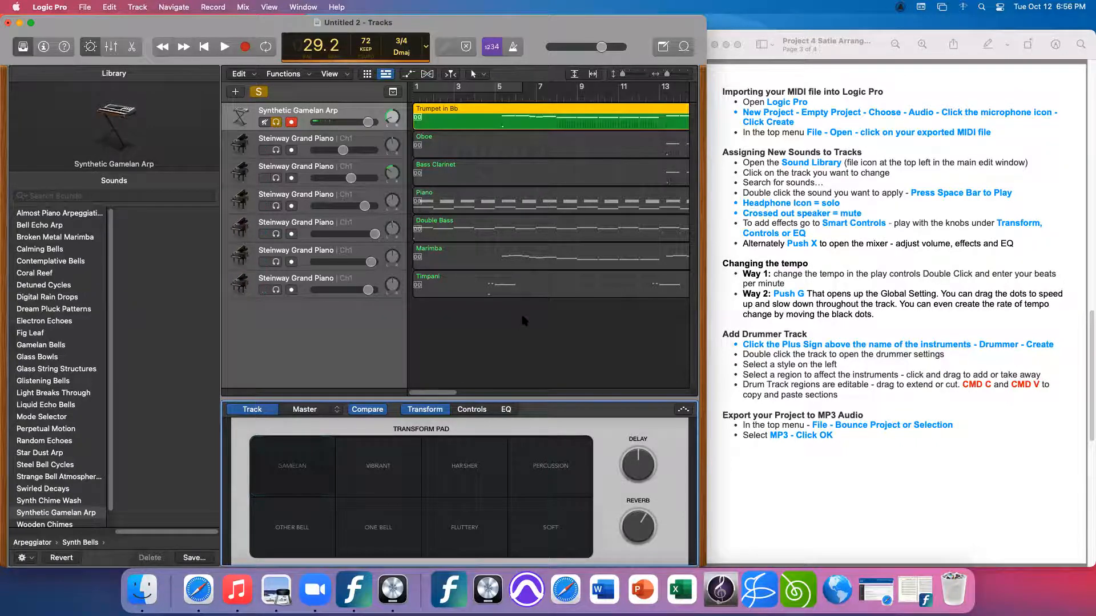
Show the Mixer during playback, try the Synthetic Gamelan Arp fader at 2.8 dB, return it to 3.4 dB, and hide the Mixer
key("x")
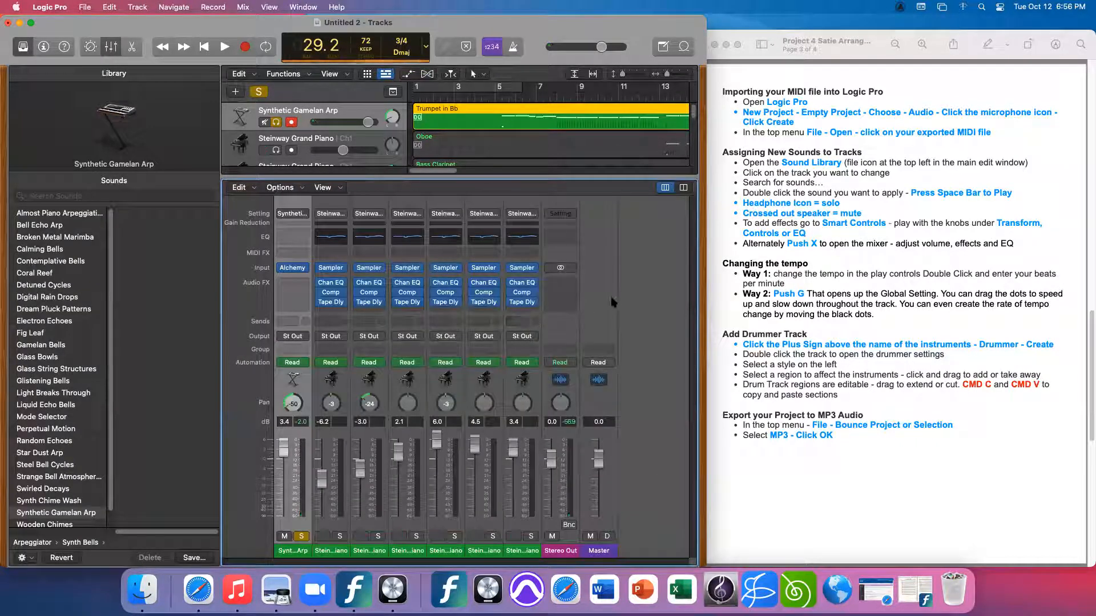
key("x")
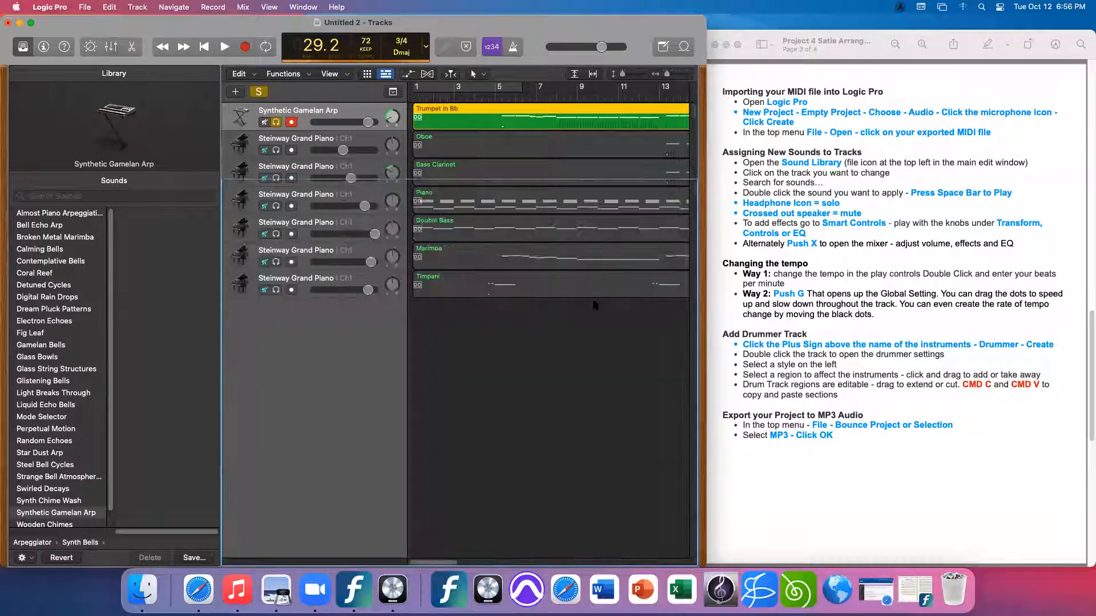
key("x")
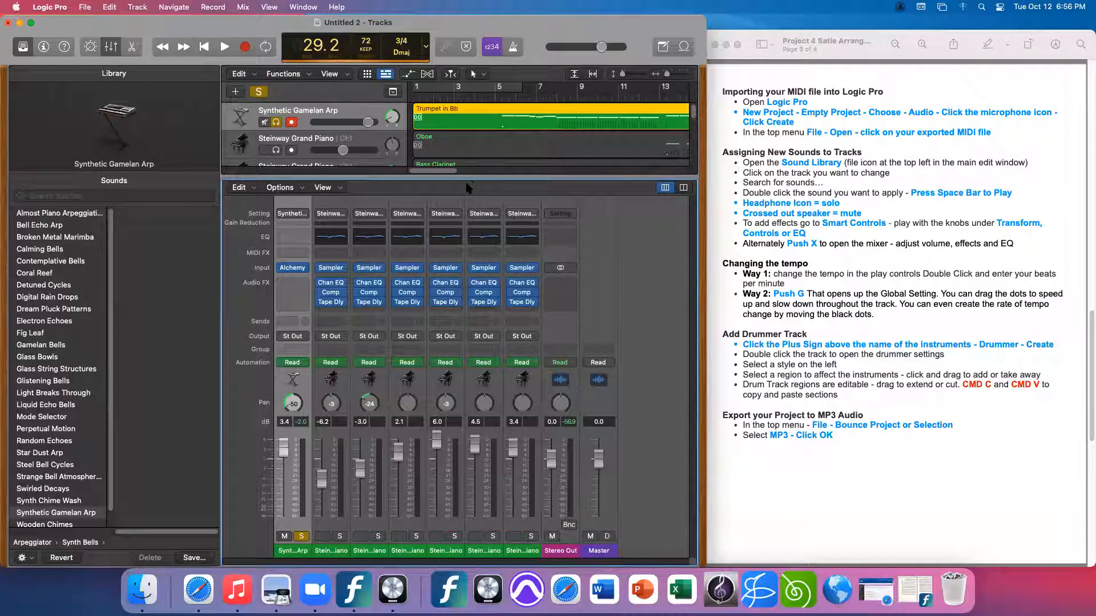
key("space")
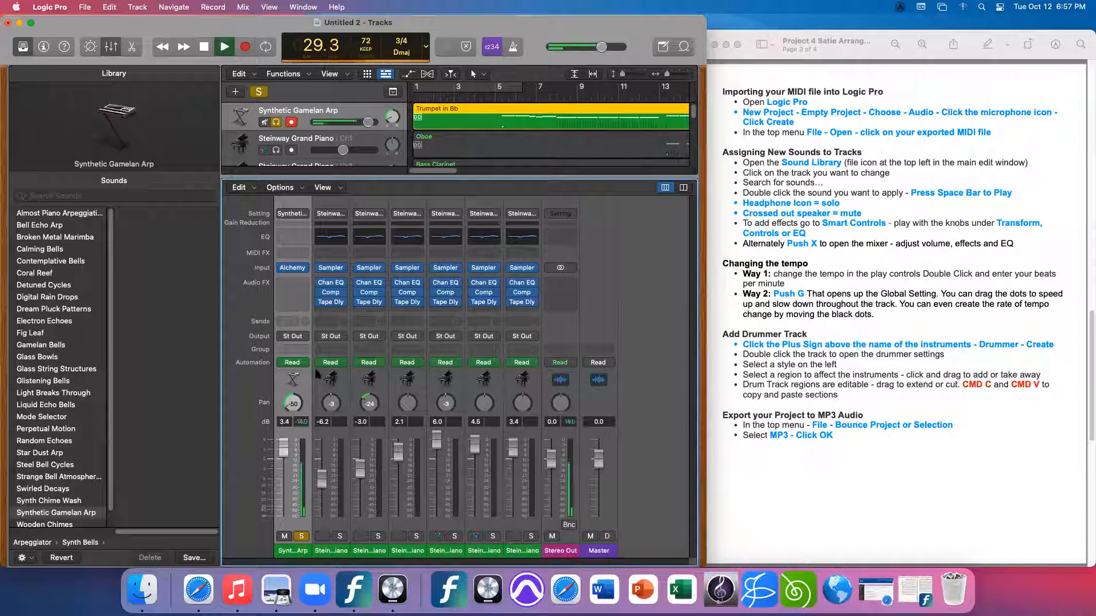
mouse_move(284, 451)
left_mouse_down()
mouse_move(284, 464)
mouse_move(281, 452)
left_mouse_up()
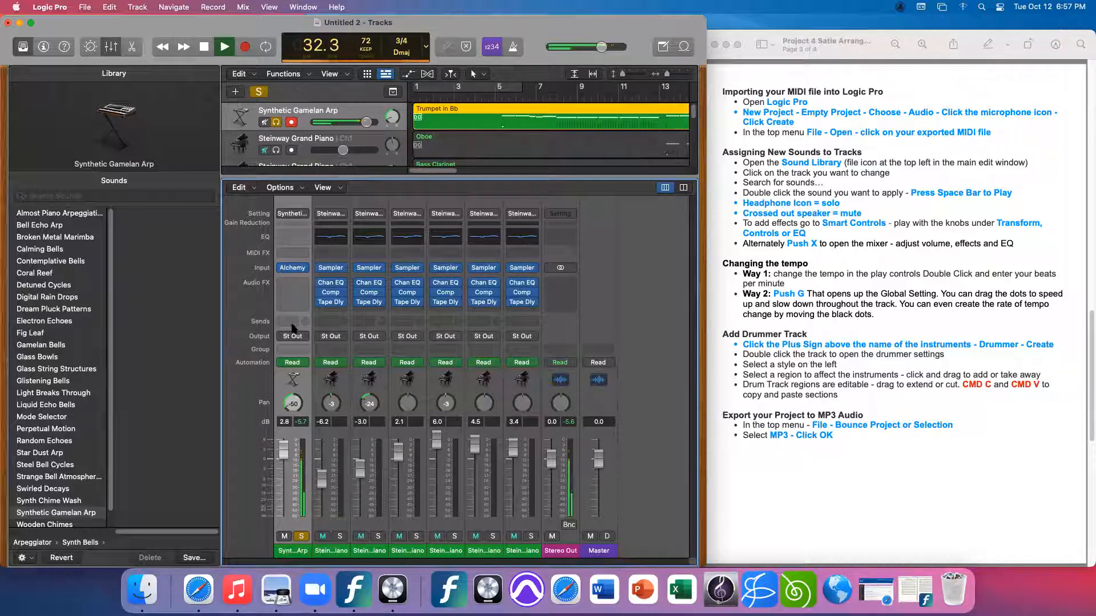
mouse_move(290, 269)
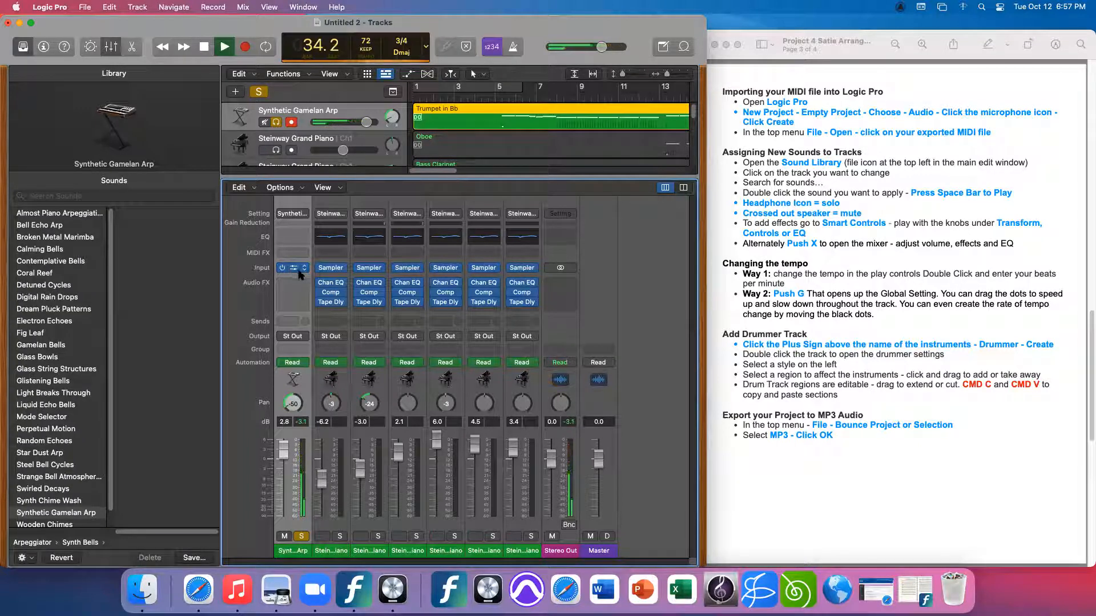
left_click_drag(281, 452, 282, 450)
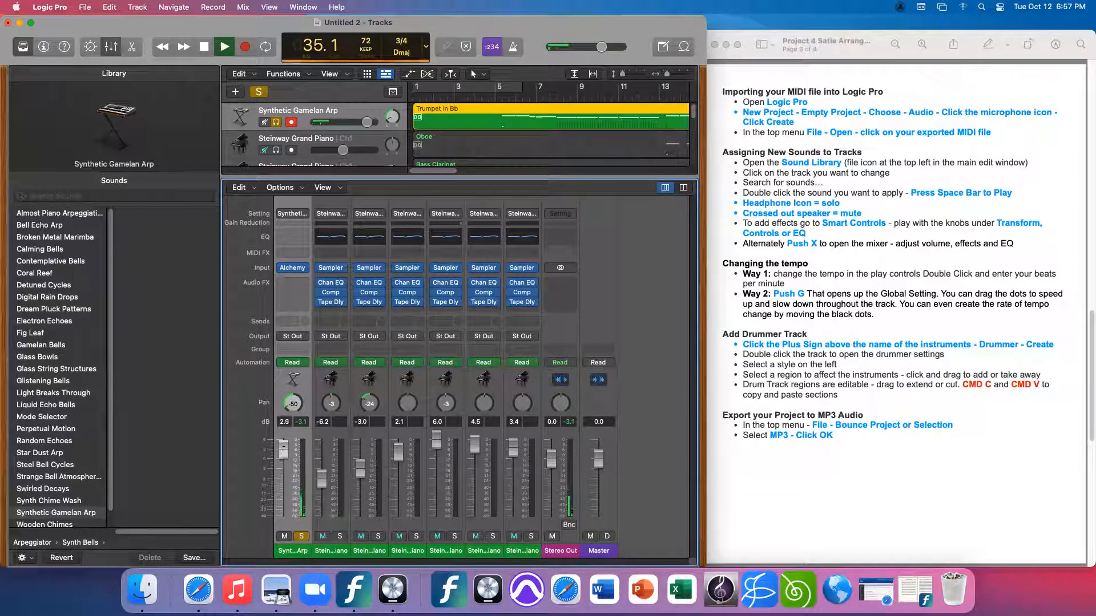
mouse_move(411, 297)
key("x")
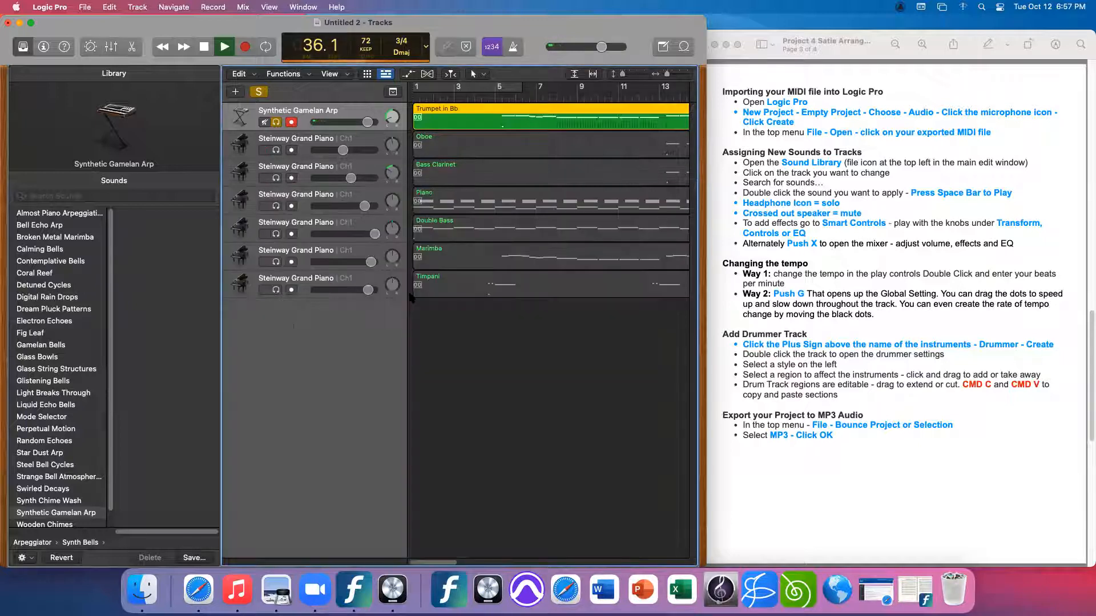
key("space")
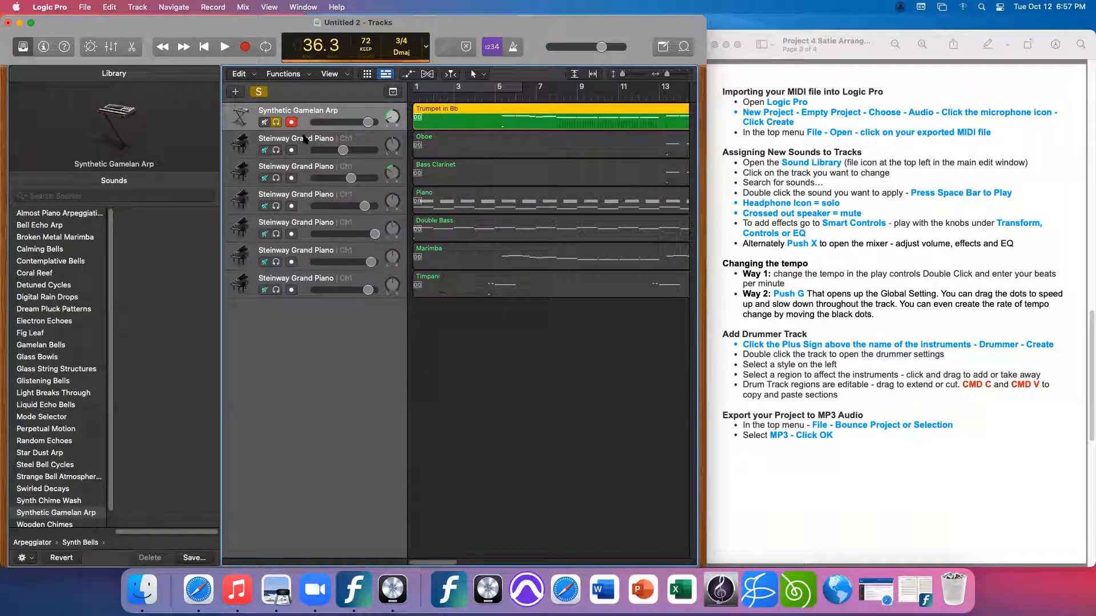
Assign the Pulse Chords sound from the Synthesizer EDM Chord category to the Piano track
left_click(306, 197)
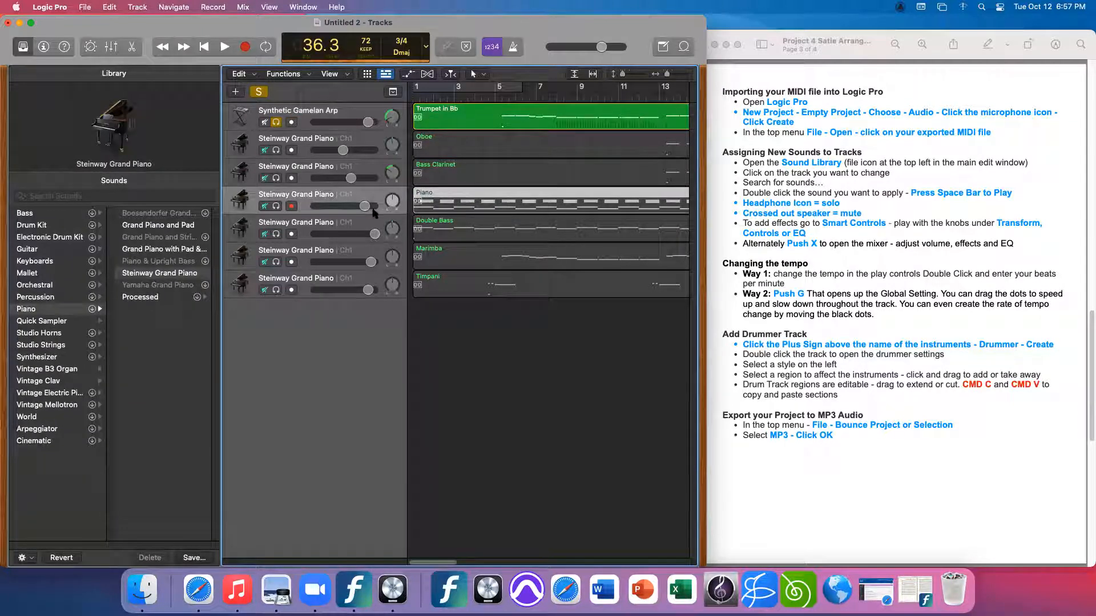
left_click(41, 358)
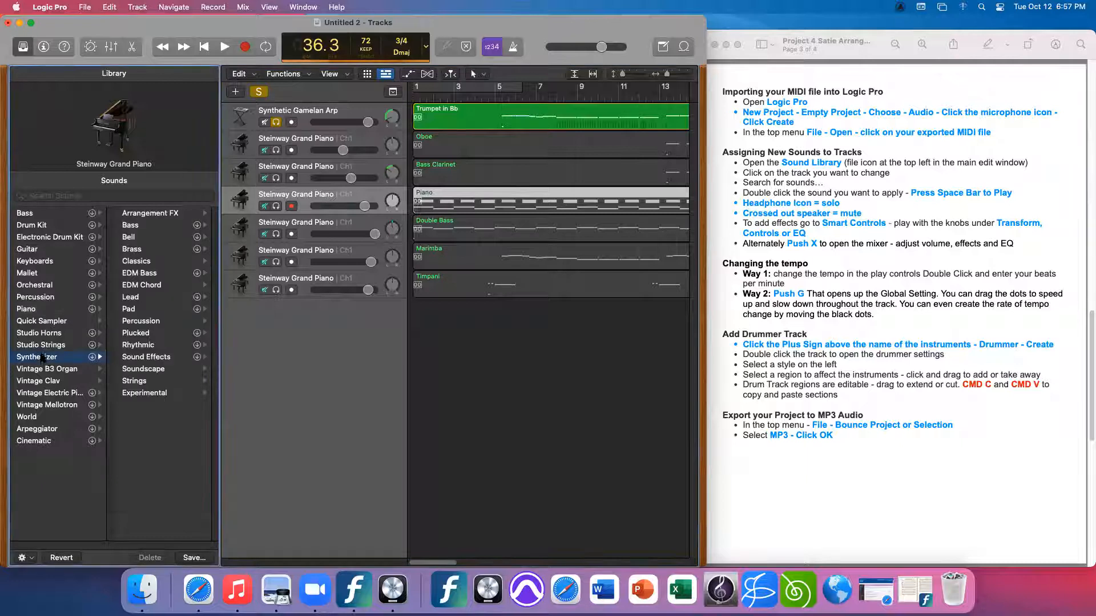
left_click(148, 286)
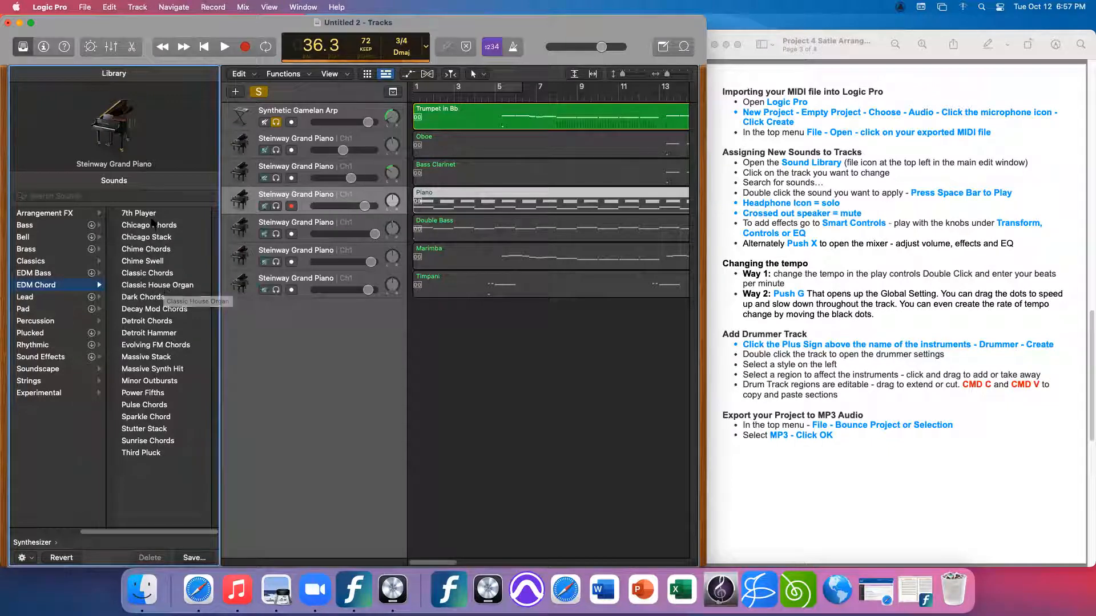
left_click(155, 406)
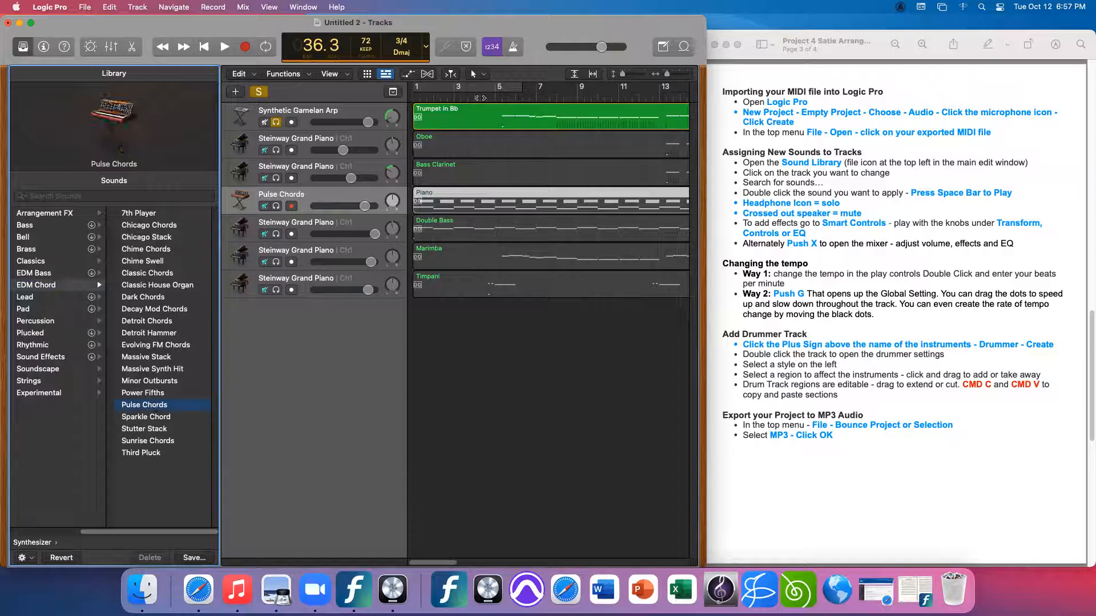
Solo the Pulse Chords track, start playback, and briefly show its channel in the Mixer
left_click(276, 206)
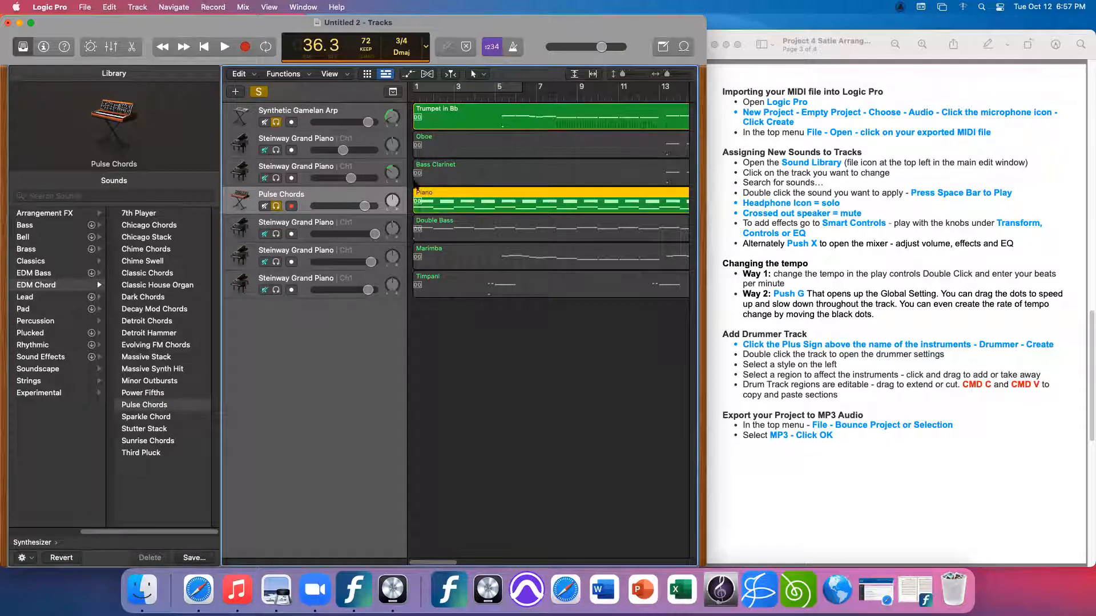
key("space")
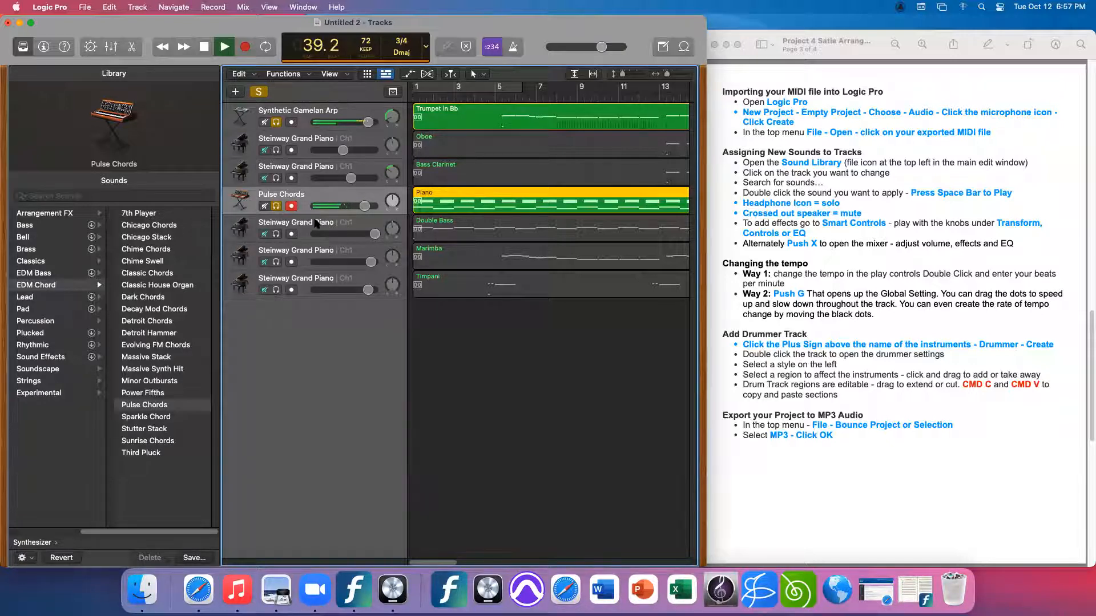
key("x")
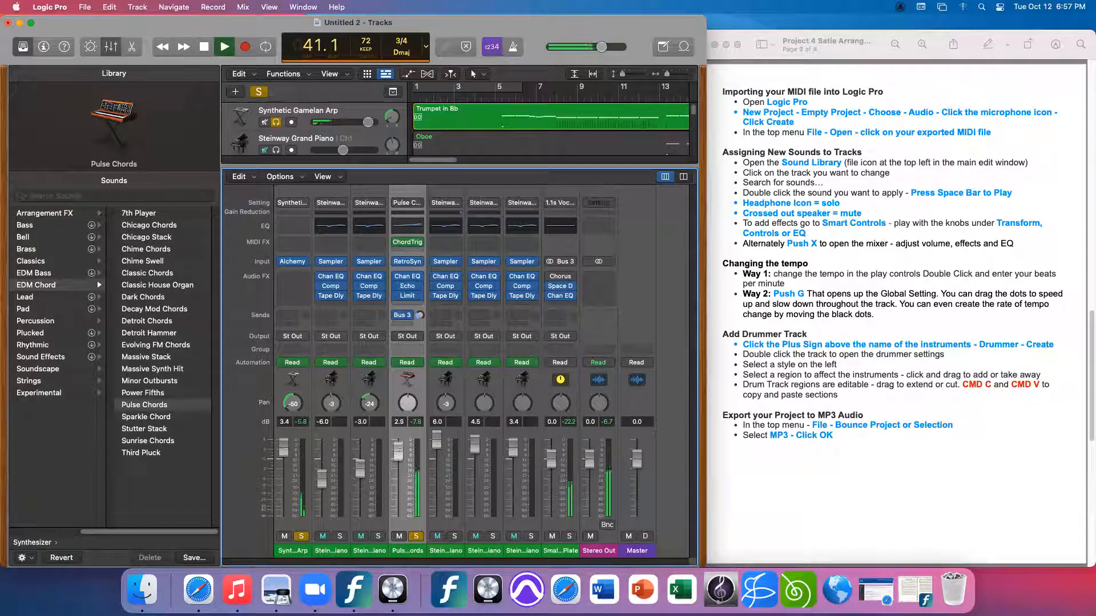
key("x")
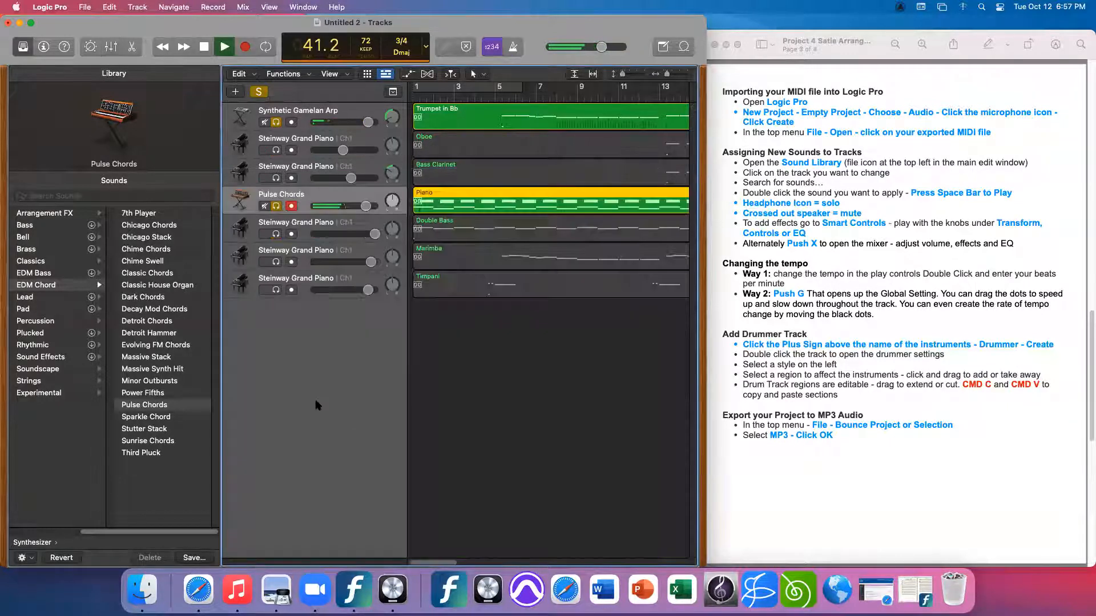
In the Pulse Chords track's Smart Controls, set the chorus to about 14% and adjust the reverb and delay
left_click(90, 47)
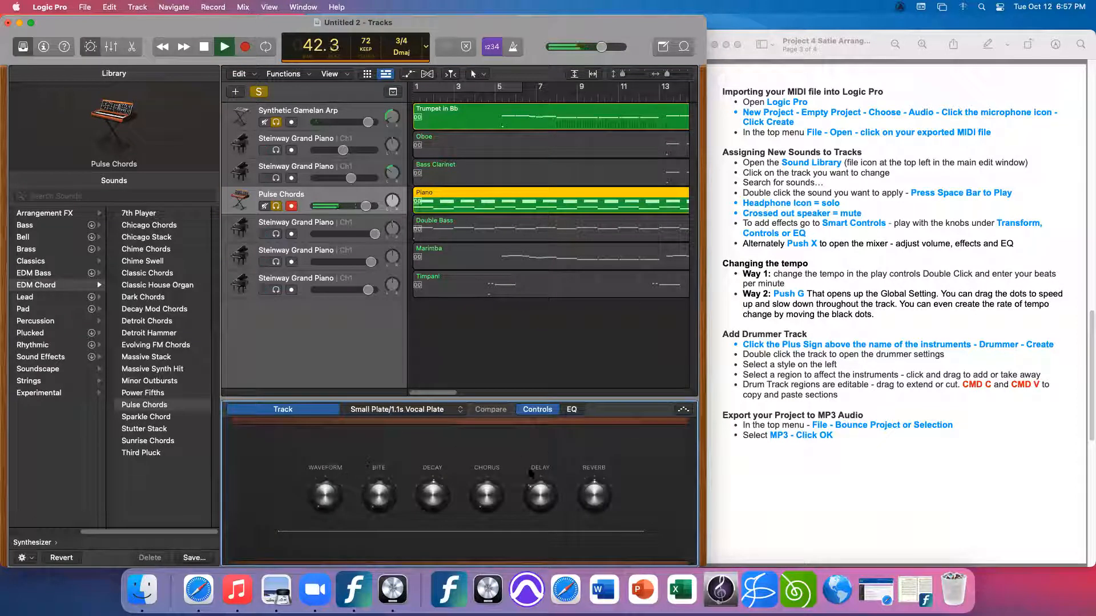
left_click_drag(481, 476, 506, 458)
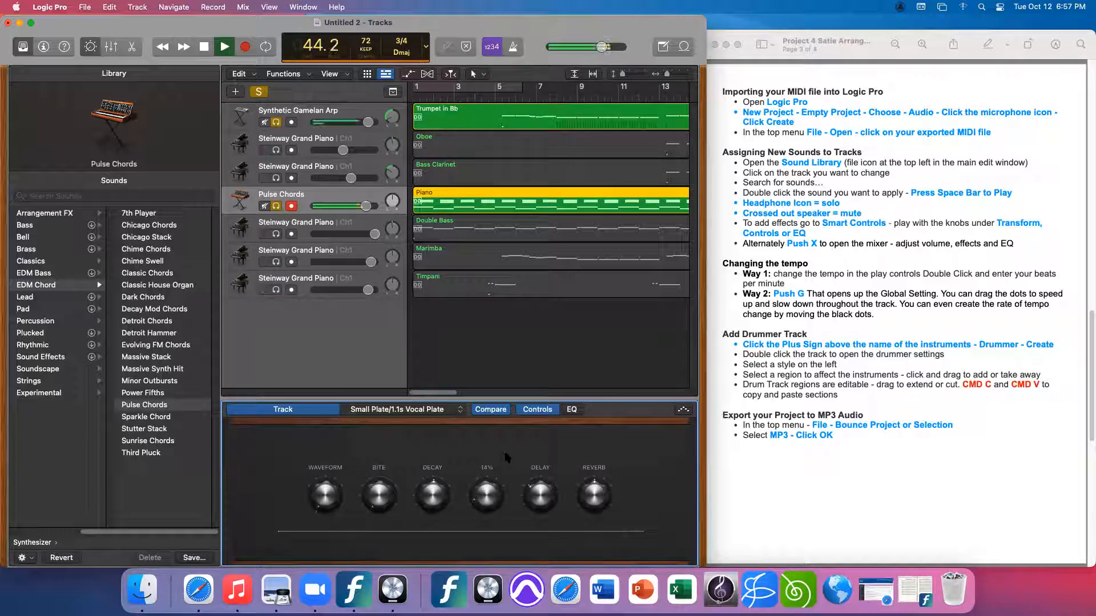
left_click_drag(588, 467, 605, 459)
left_click_drag(539, 481, 564, 455)
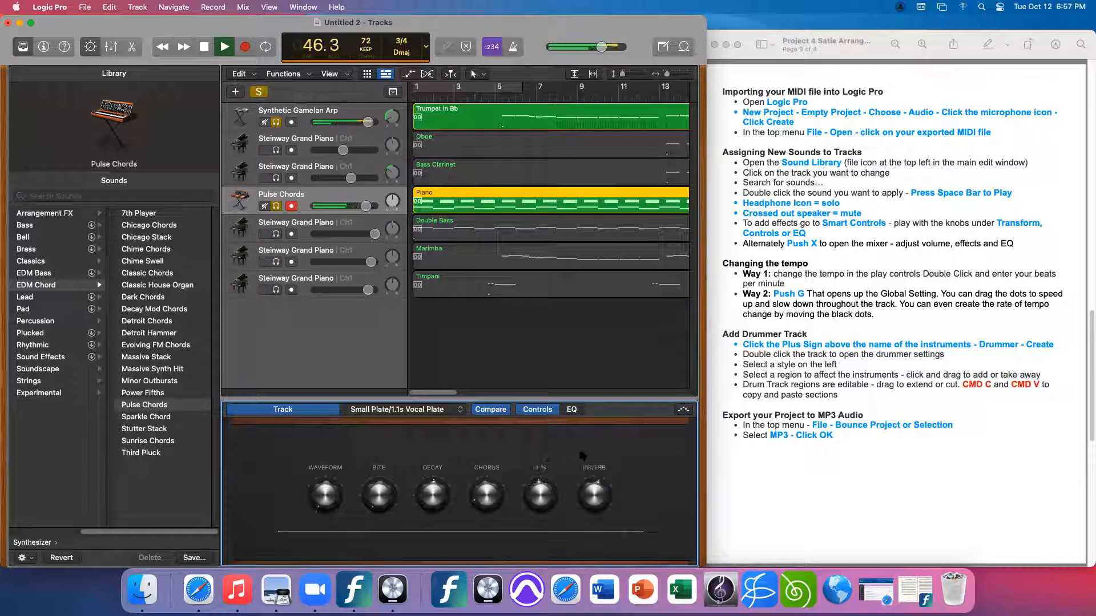
Adjust the Bite of the Pulse Chords track in its Smart Controls and stop playback
left_click_drag(383, 475, 381, 467)
key("space")
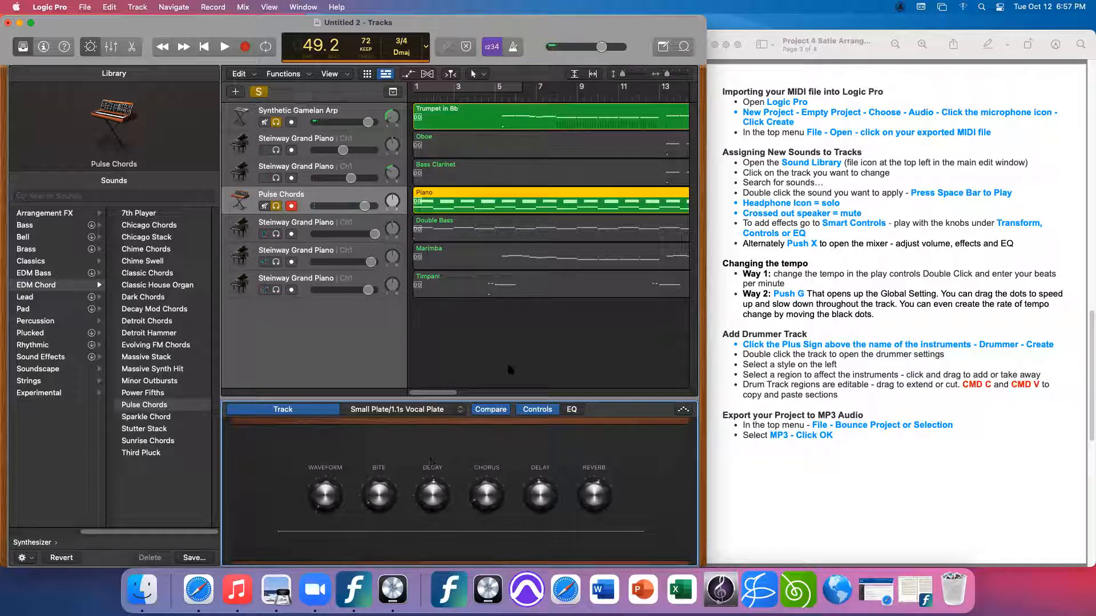
left_click(637, 53)
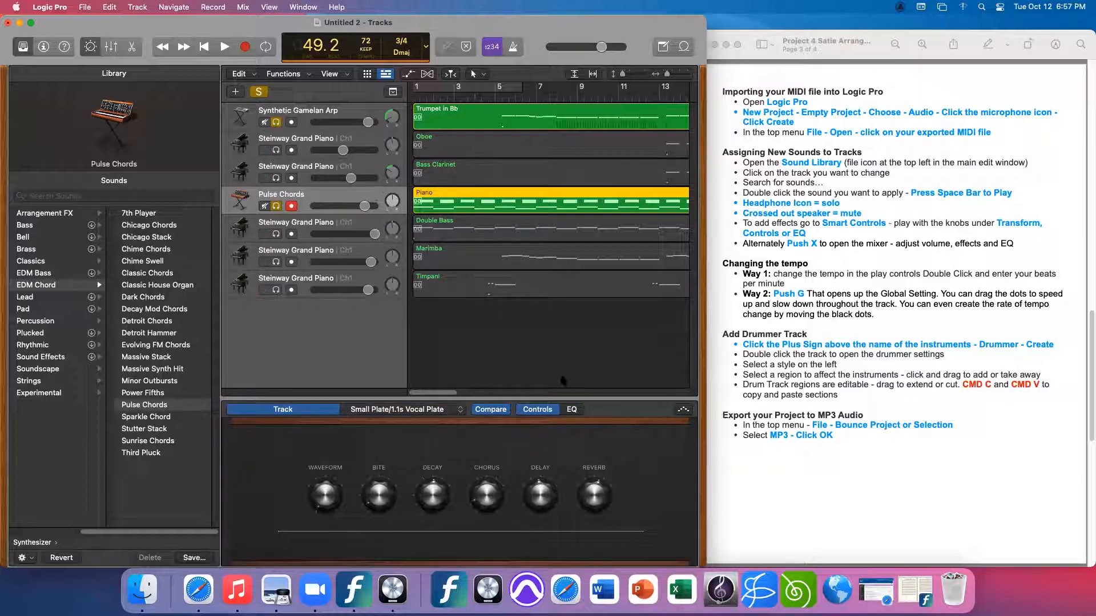
left_click(695, 562)
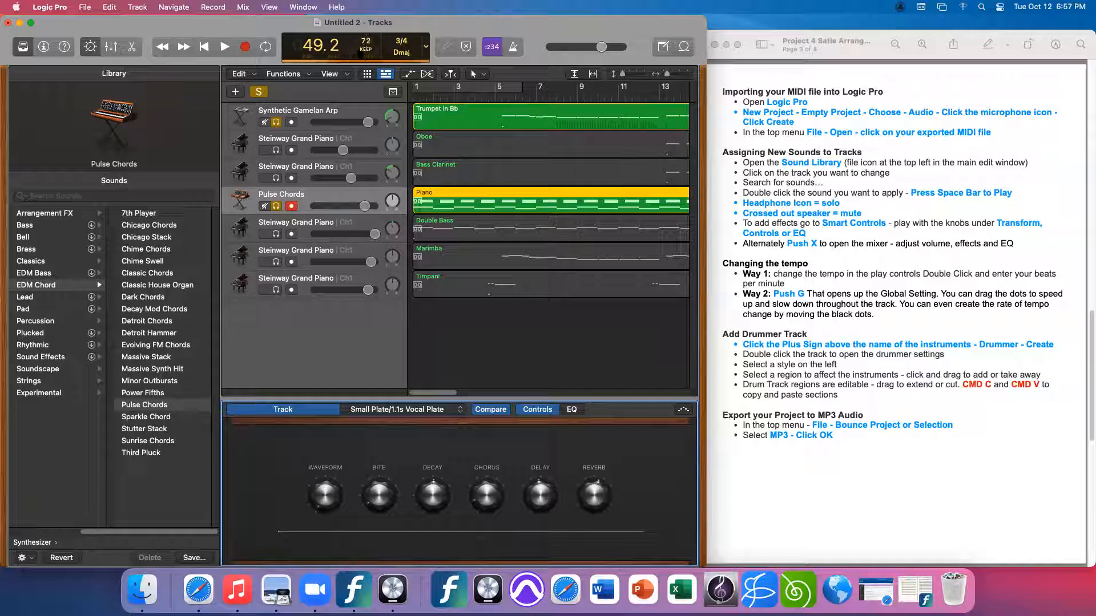
Try to set the project tempo to 100 BPM in the transport display and dismiss the alert
left_click(368, 41)
type("100")
key("Return")
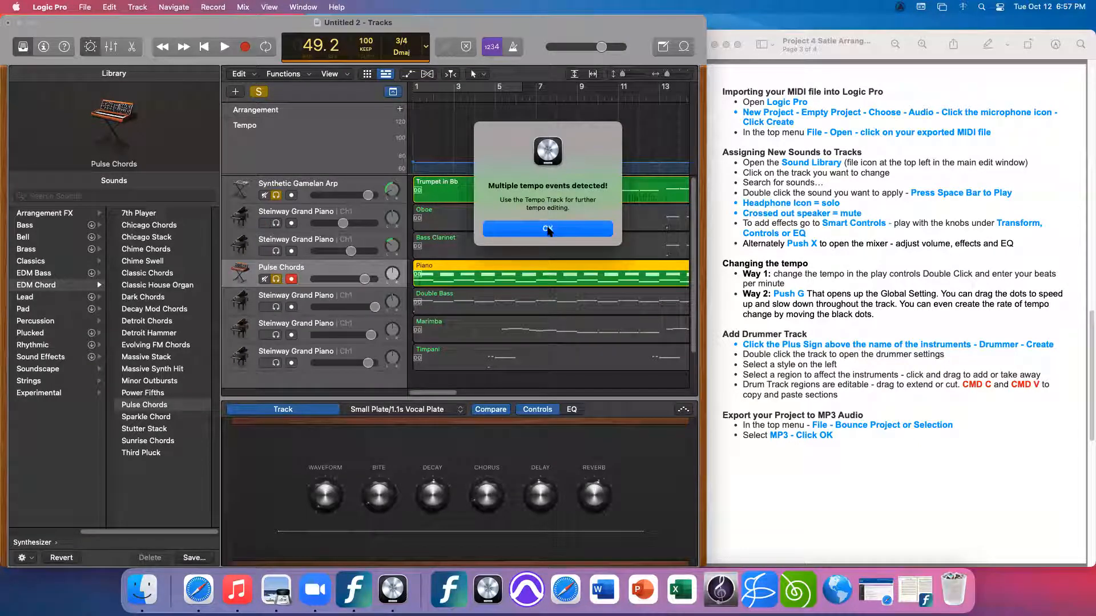
left_click(548, 229)
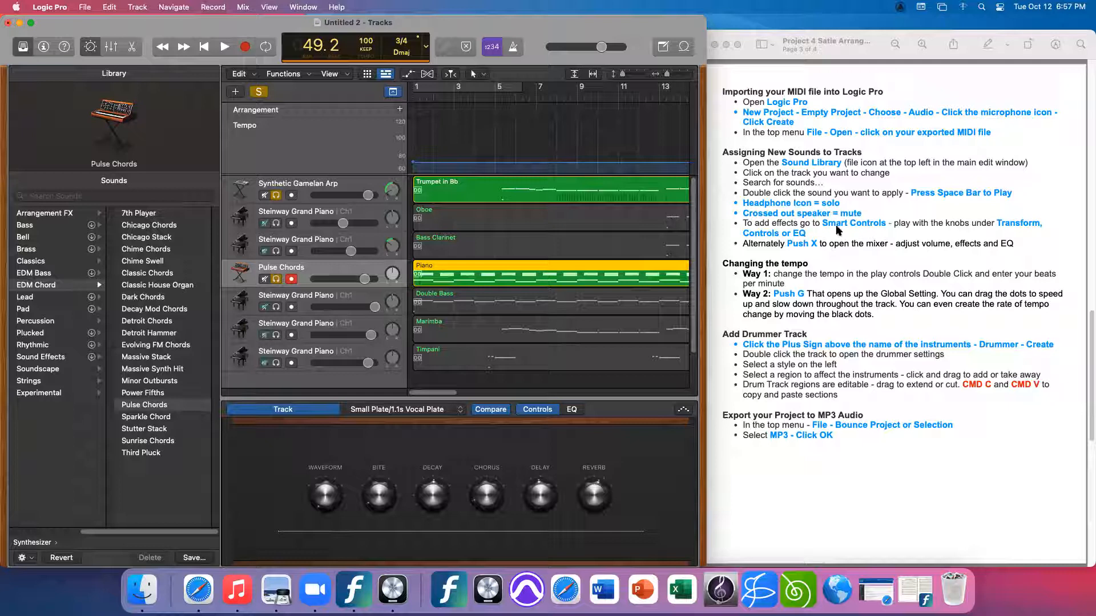
Show the global Tempo track, widen the project window, and set the whole tempo line to 78 BPM
key("g")
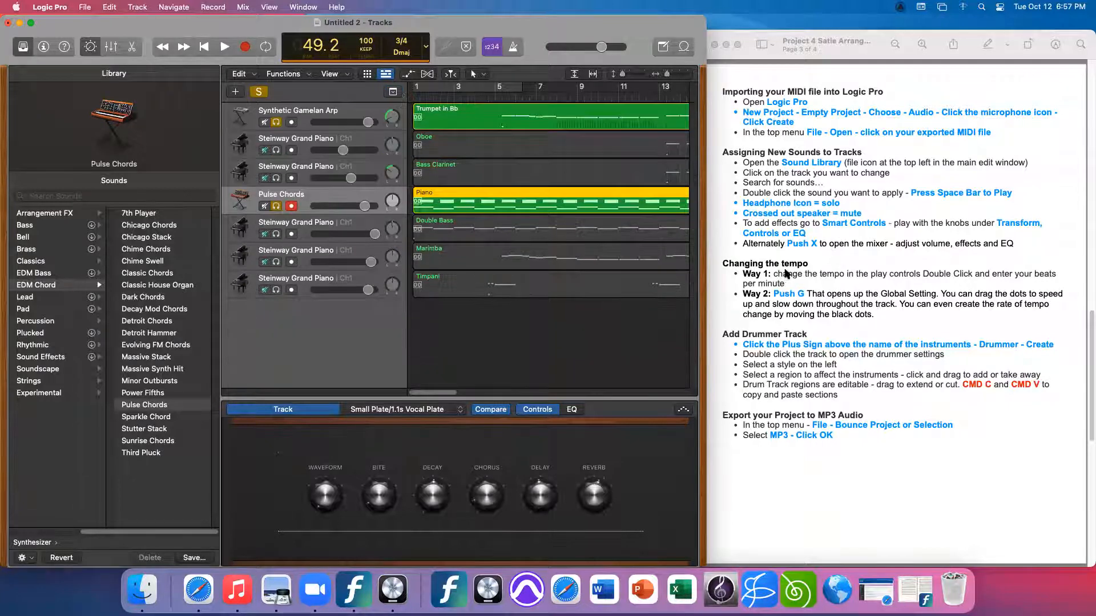
key("g")
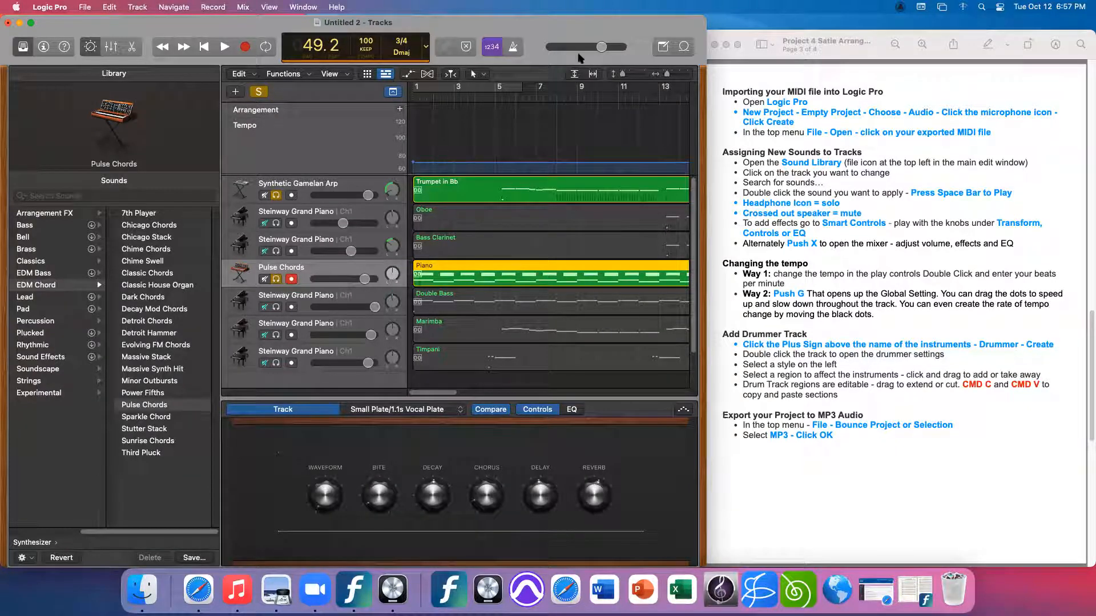
left_click_drag(706, 19, 1016, 19)
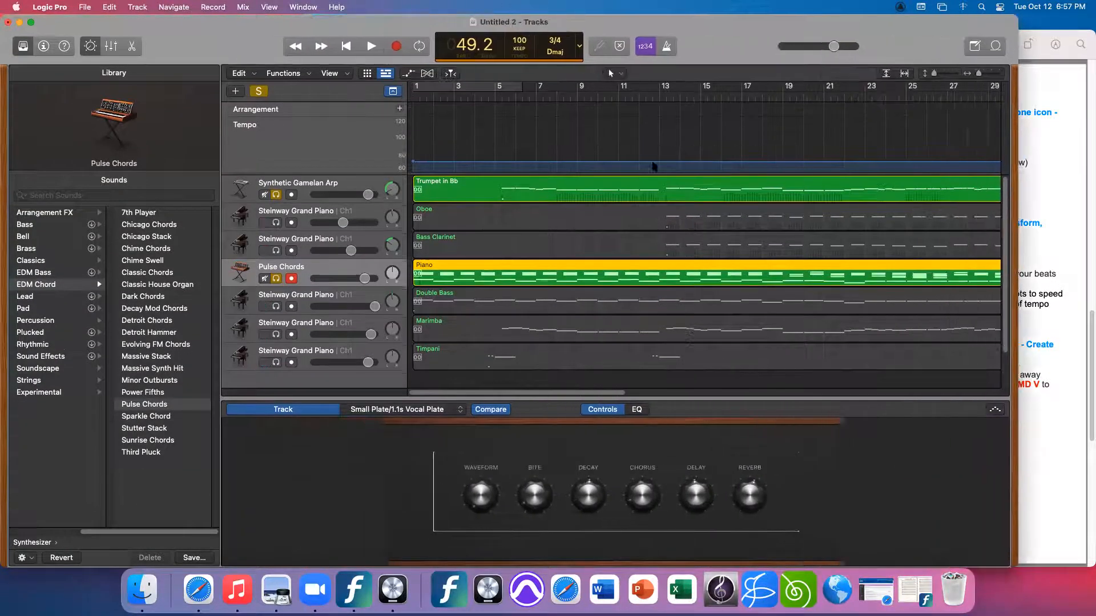
mouse_move(494, 166)
left_mouse_down()
mouse_move(496, 118)
mouse_move(492, 156)
left_mouse_up()
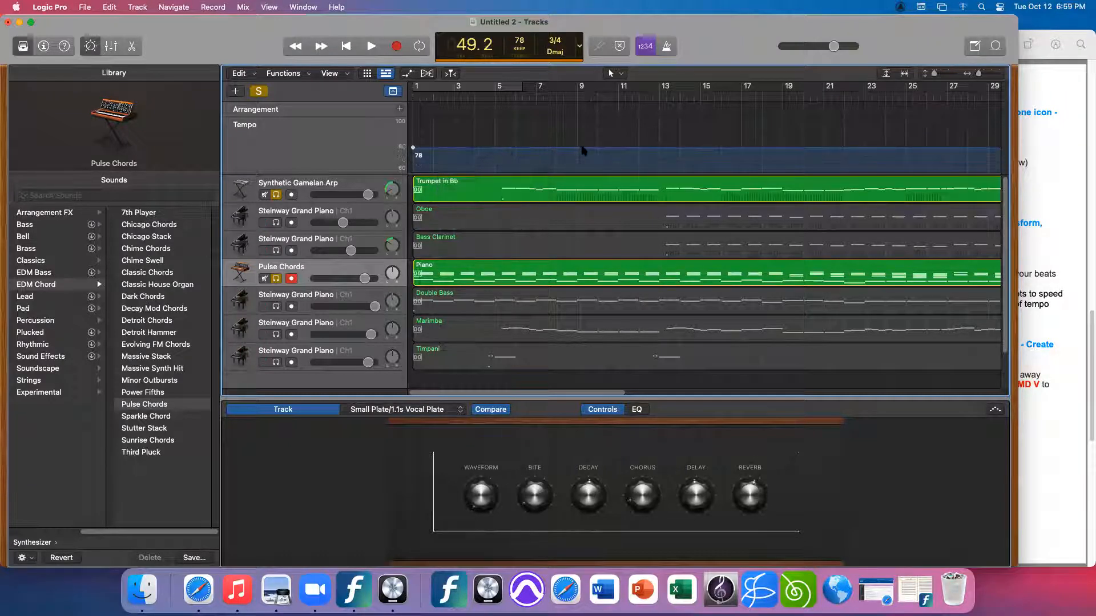
Shape a tempo curve rising from 78 near bar 8 to 124 BPM near bar 12, and play back the change
left_click(583, 148)
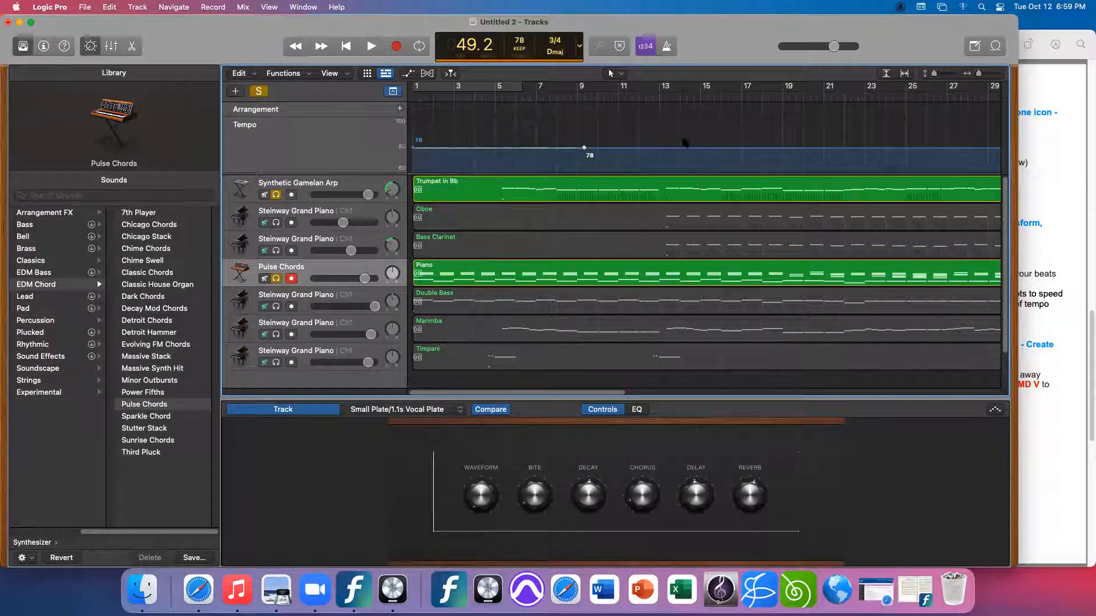
left_click(558, 150)
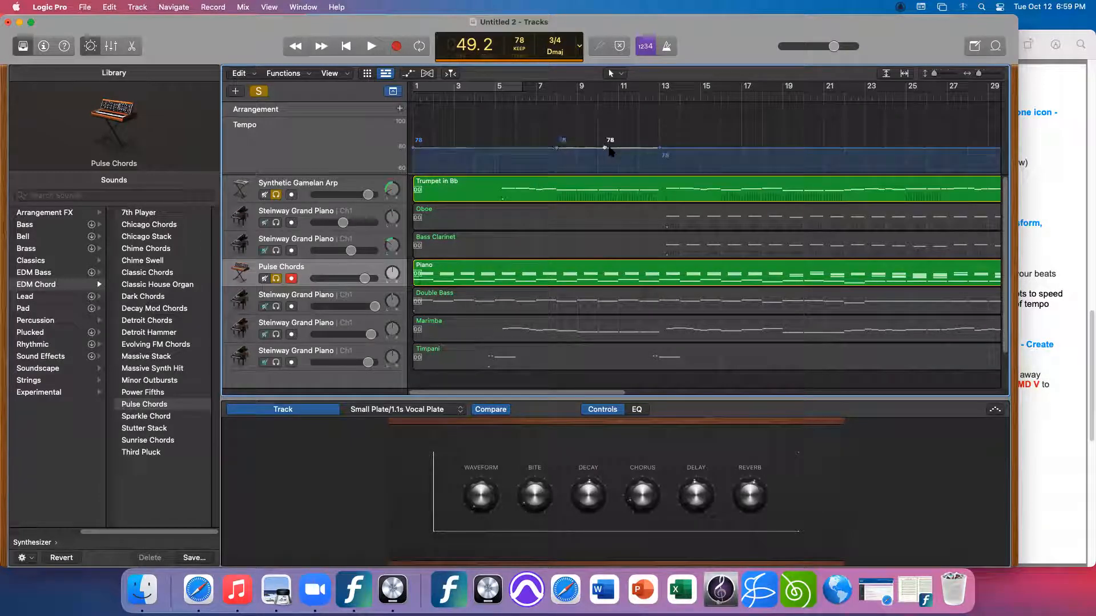
left_click_drag(660, 149, 606, 142)
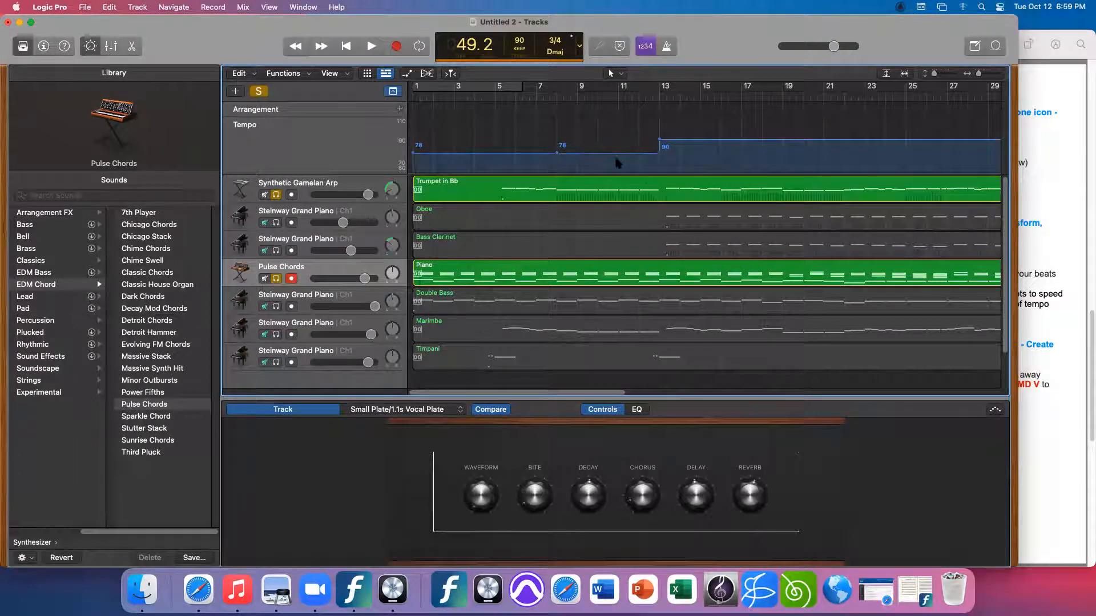
left_click_drag(660, 157, 604, 164)
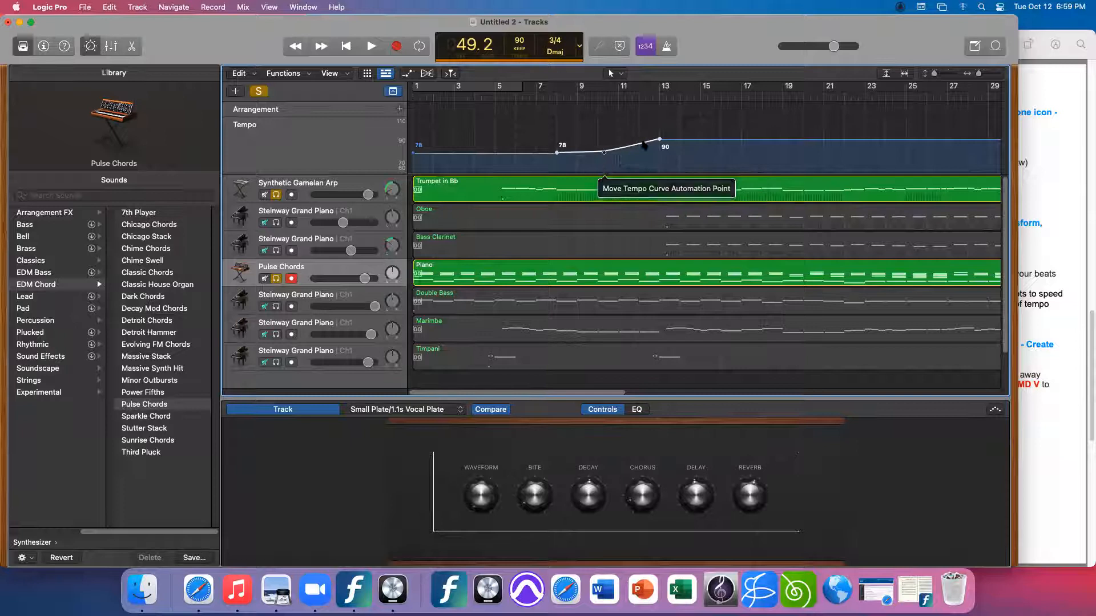
left_click_drag(659, 140, 676, 106)
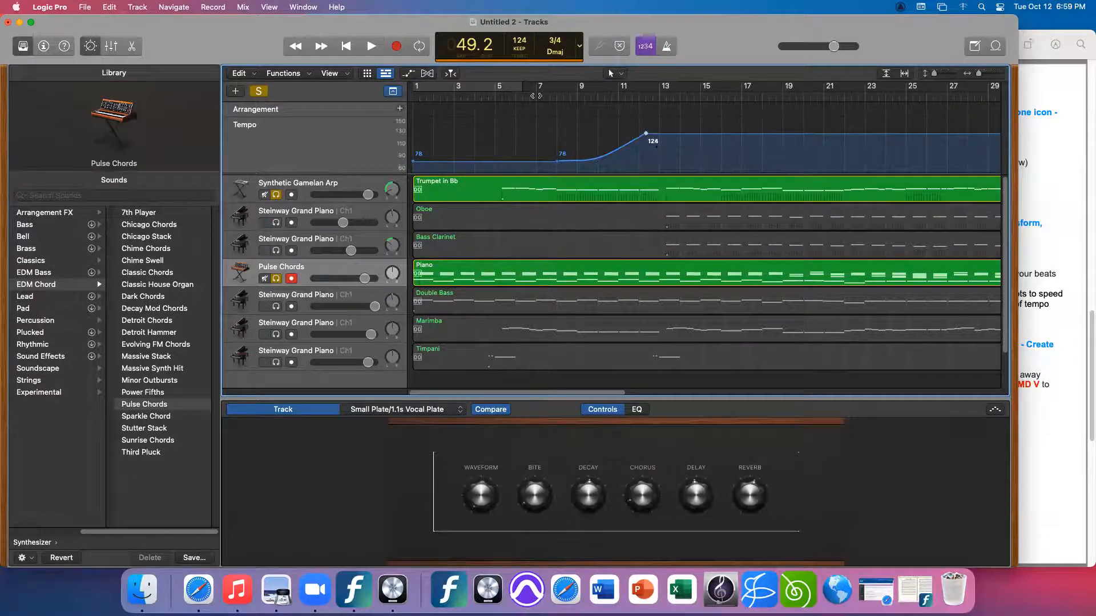
key("space")
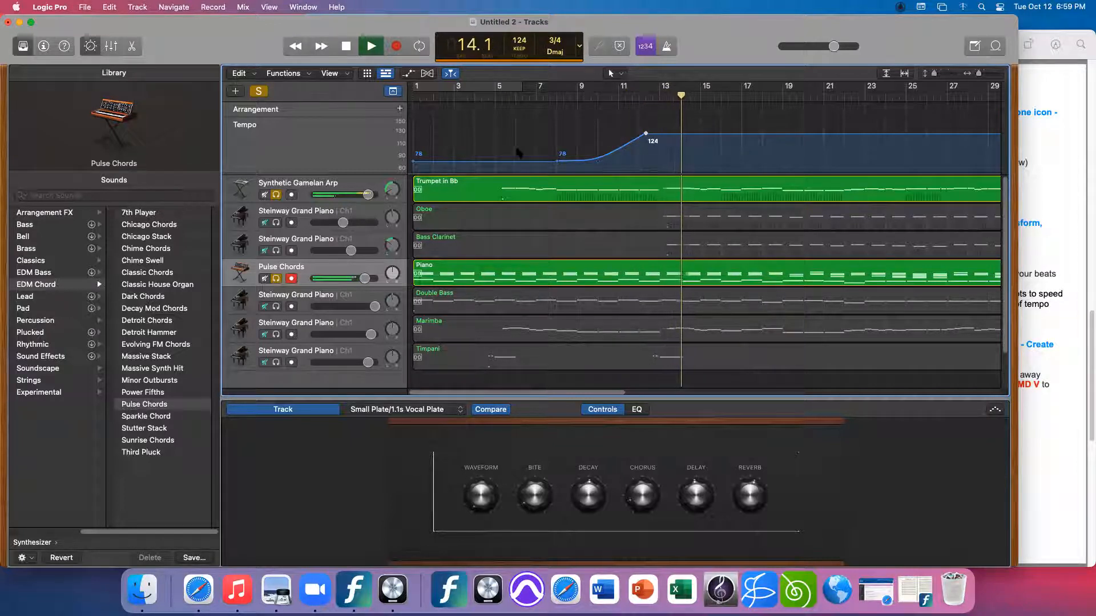
left_click(348, 46)
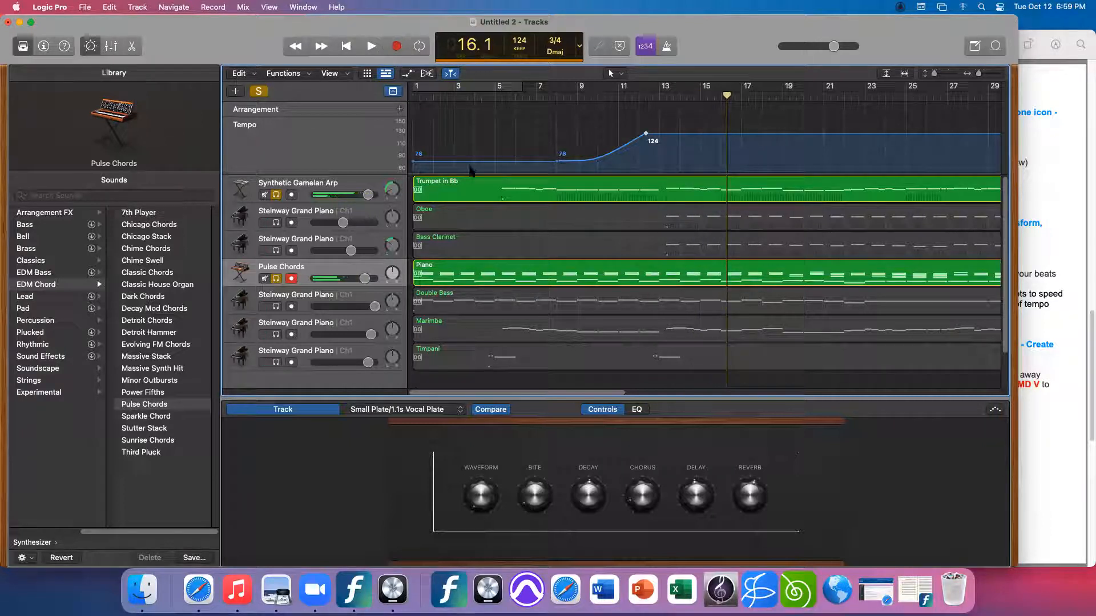
Narrow the project window beside the instructions and create a Drummer track with the Rock genre
left_click_drag(1017, 16, 678, 36)
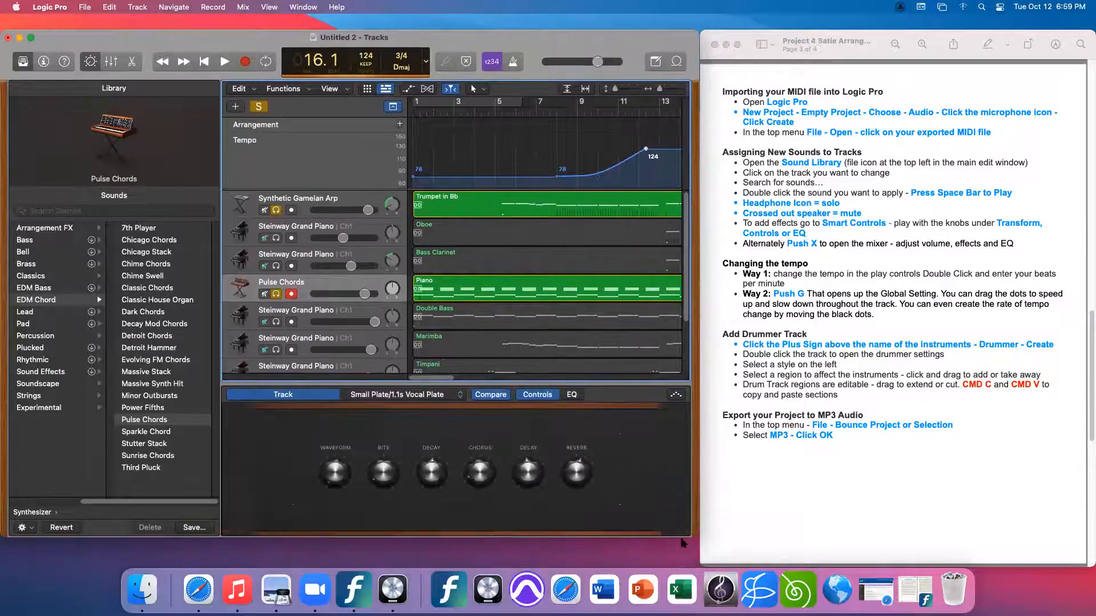
left_click_drag(690, 537, 697, 552)
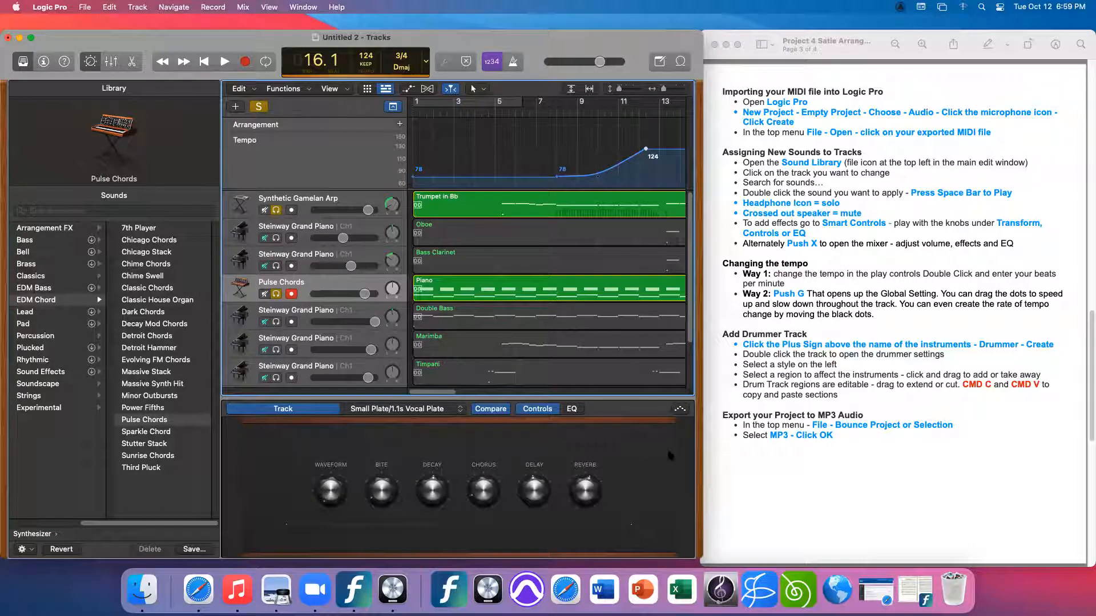
mouse_move(66, 119)
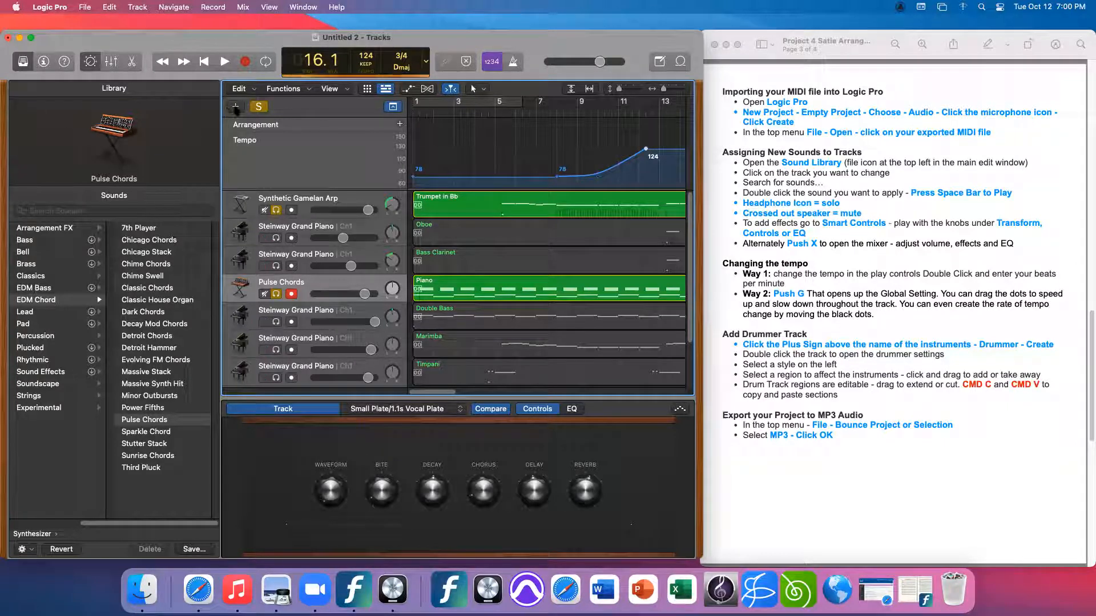
left_click(235, 107)
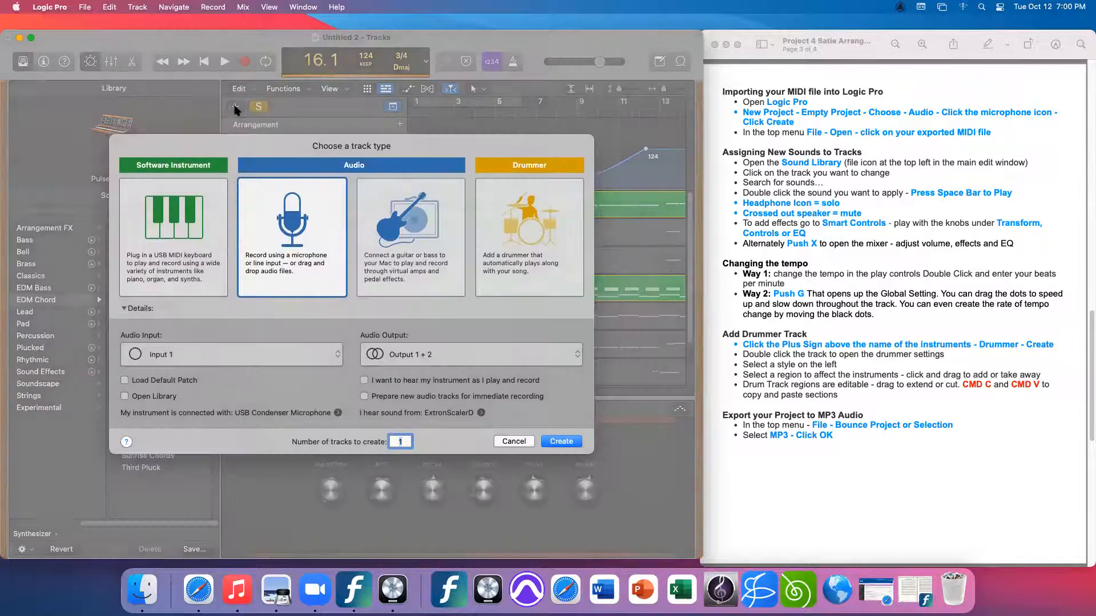
left_click(532, 240)
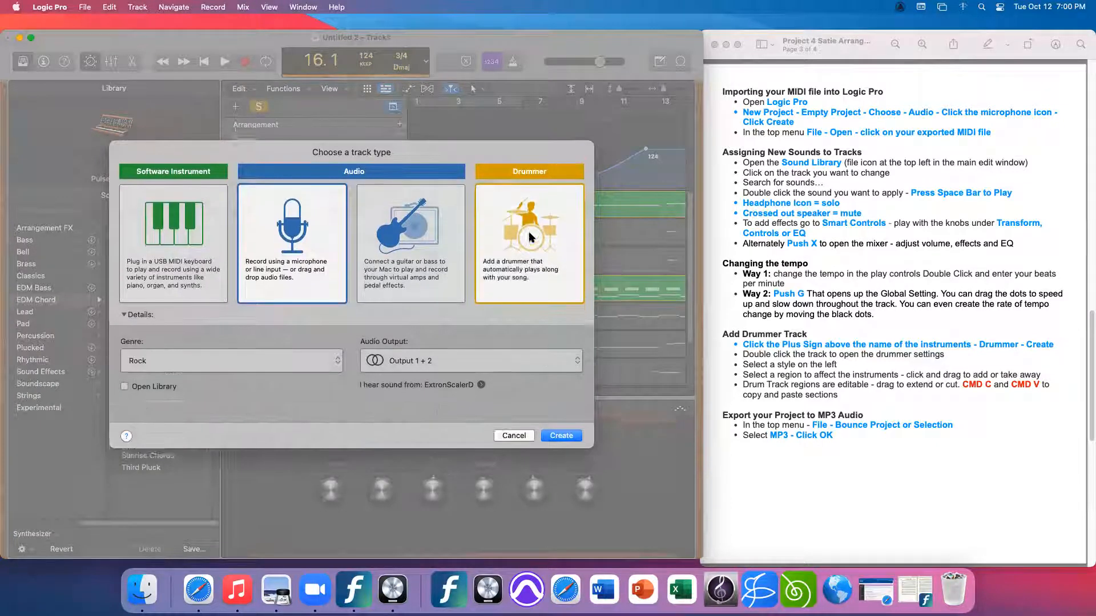
left_click(561, 425)
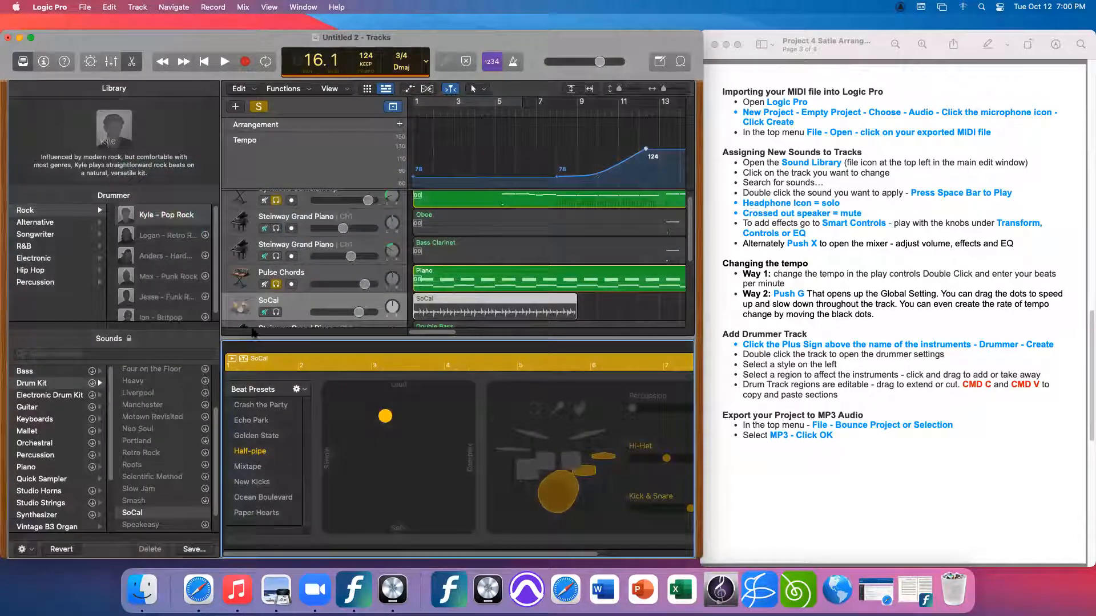
Assign the Maya - Modern 80's drummer from the Alternative category to the new Drummer track
left_click(36, 222)
left_click(38, 246)
left_click(38, 223)
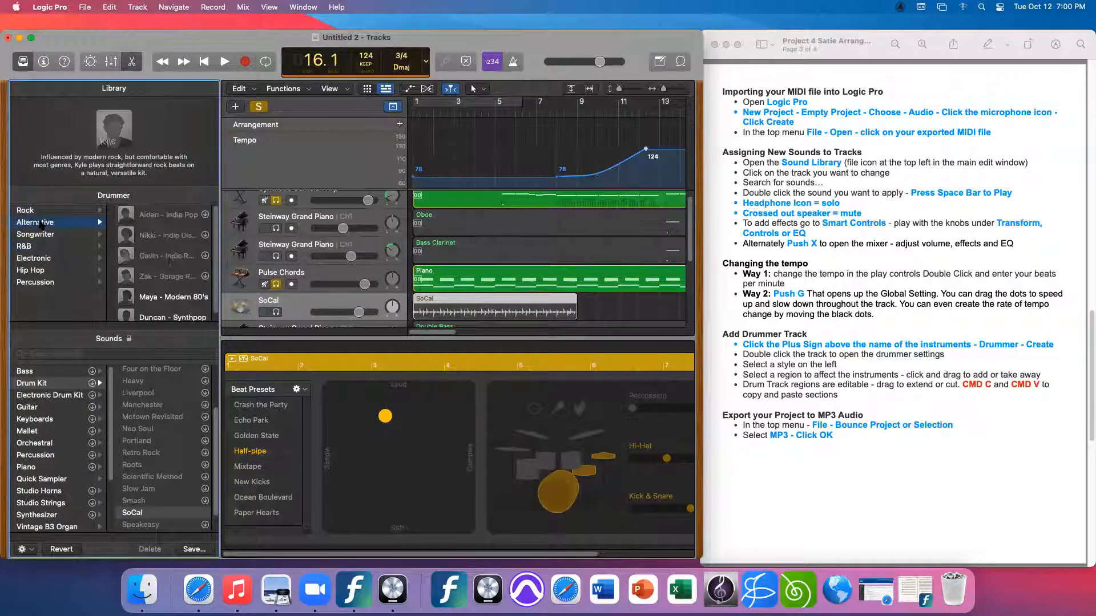
scroll(216, 256, "down", 1)
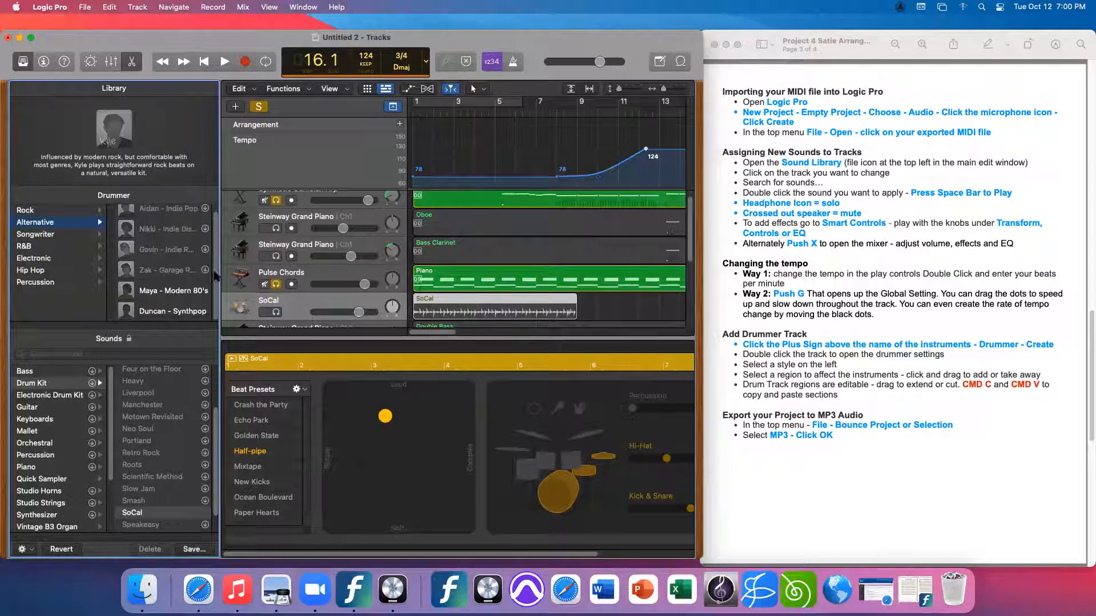
left_click(167, 291)
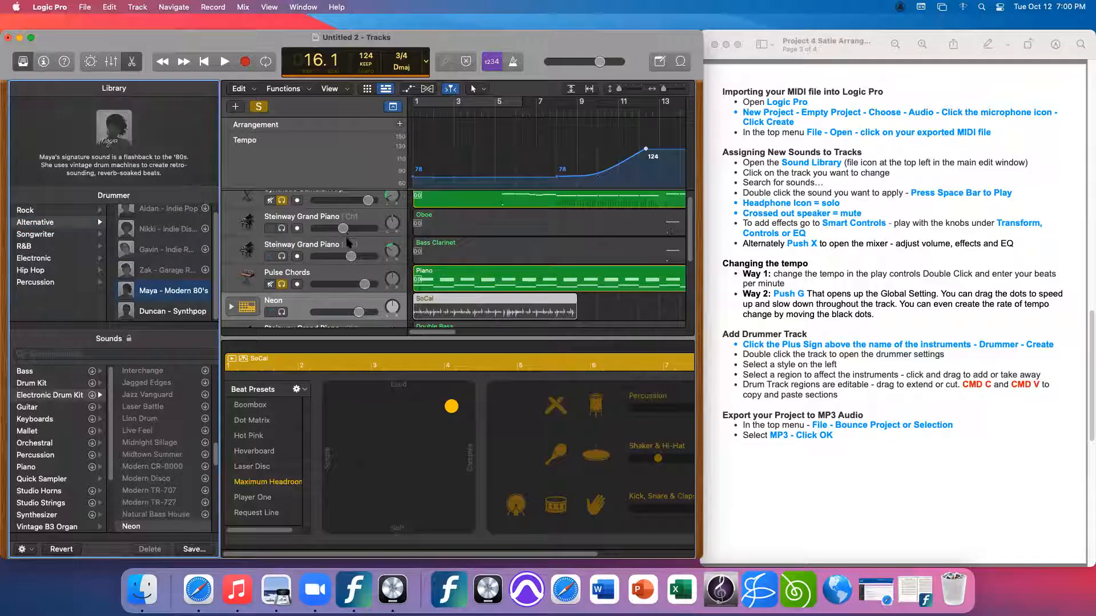
Solo the Neon drummer track, audition it with the other soloed tracks, and widen the project window to show the full Drummer Editor
left_click(281, 312)
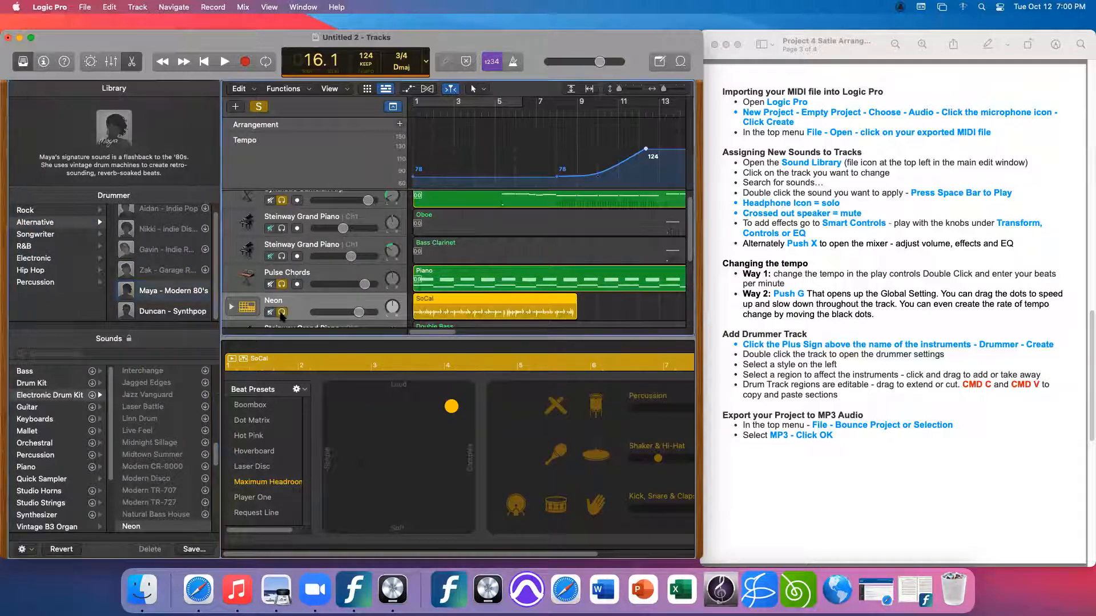
key("space")
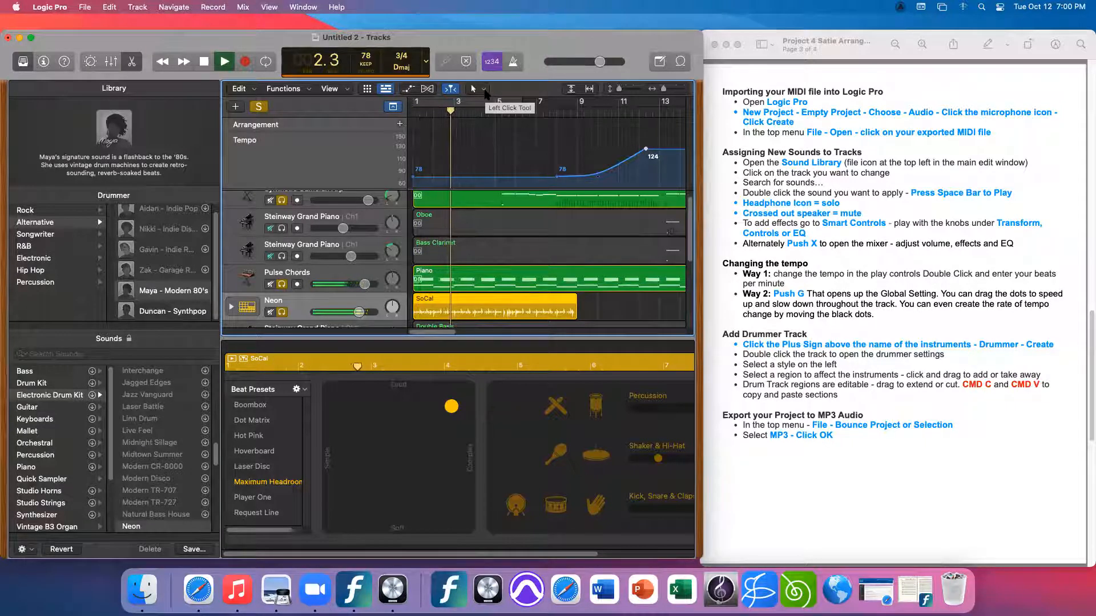
left_click_drag(703, 554, 903, 546)
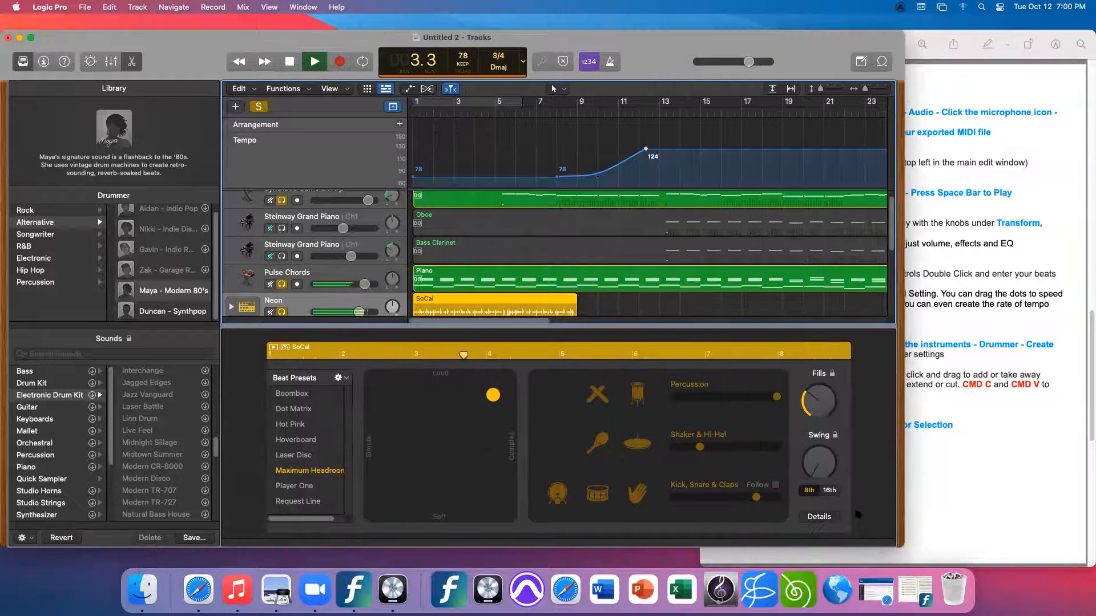
key("space")
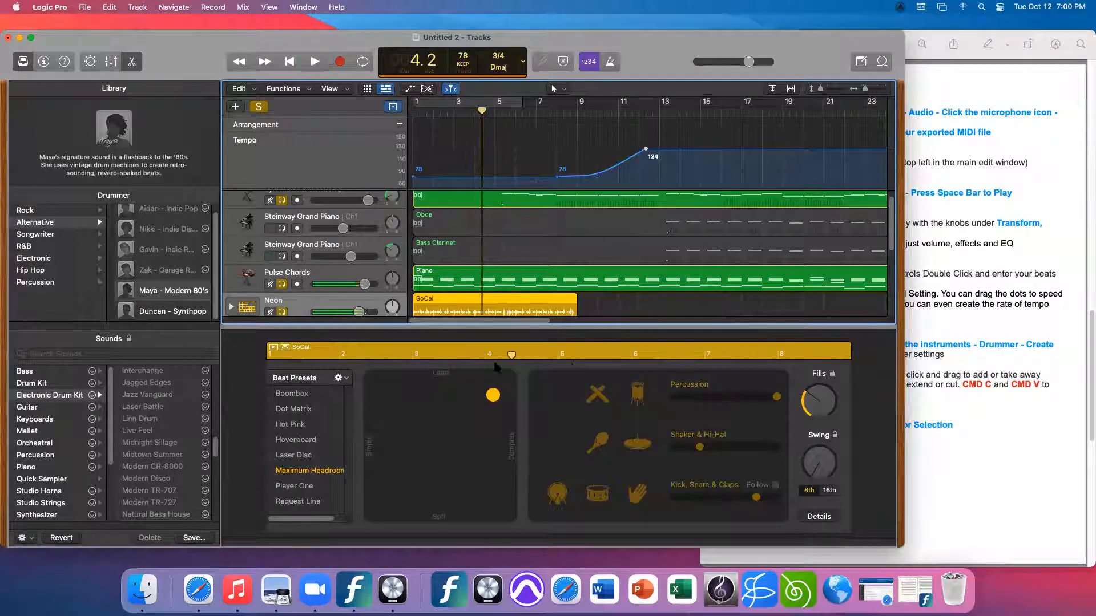
Lower the Percussion level slightly in the Drummer Editor, toggle the hi-hat and shaker, and audition the beat
left_click(493, 396)
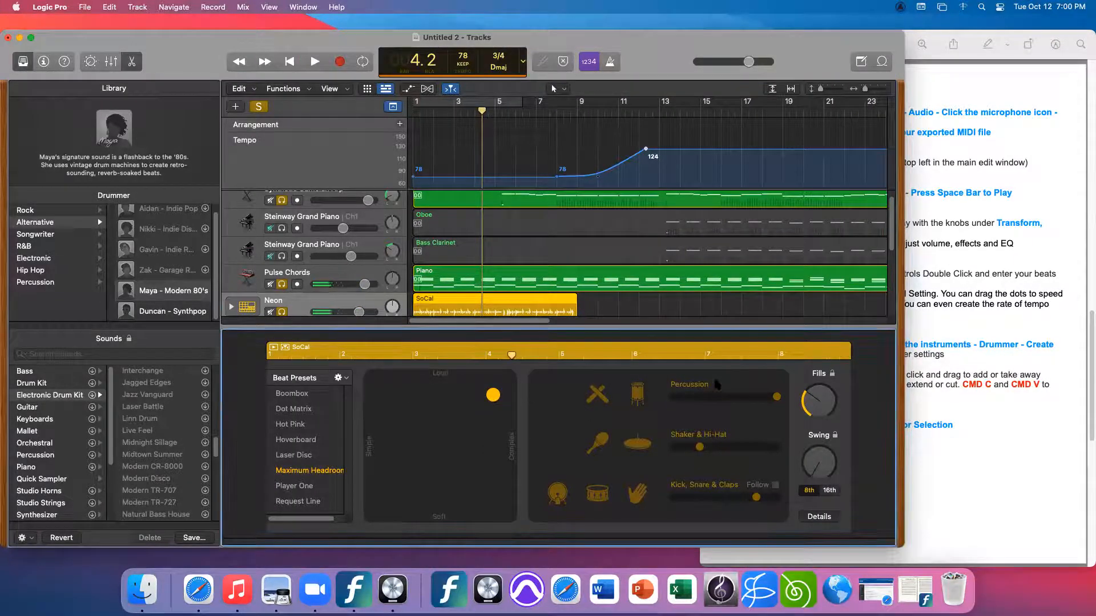
left_click_drag(726, 398, 751, 398)
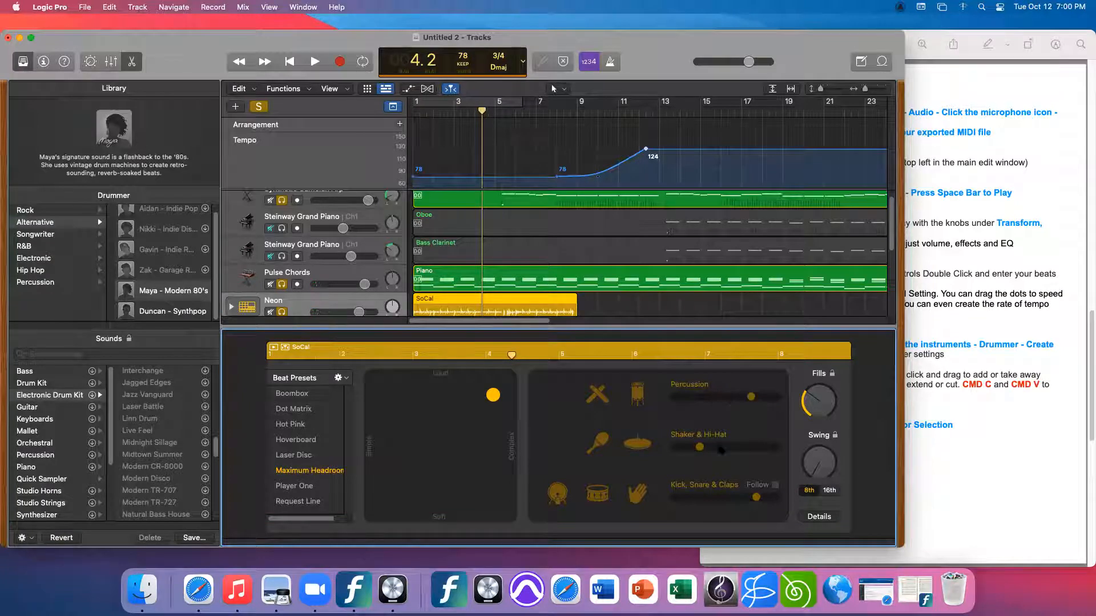
left_click(638, 445)
left_click(646, 444)
left_click(598, 445)
key("space")
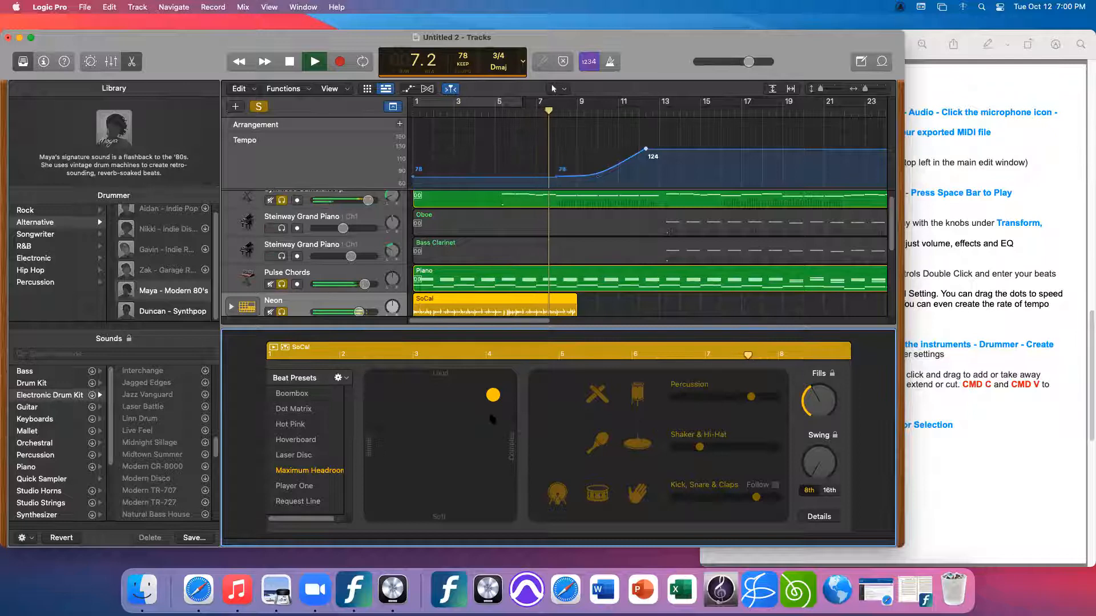
key("space")
Add a second drummer region after the first on the Neon track and trim its end to about bar 12
scroll(585, 263, "down", 3)
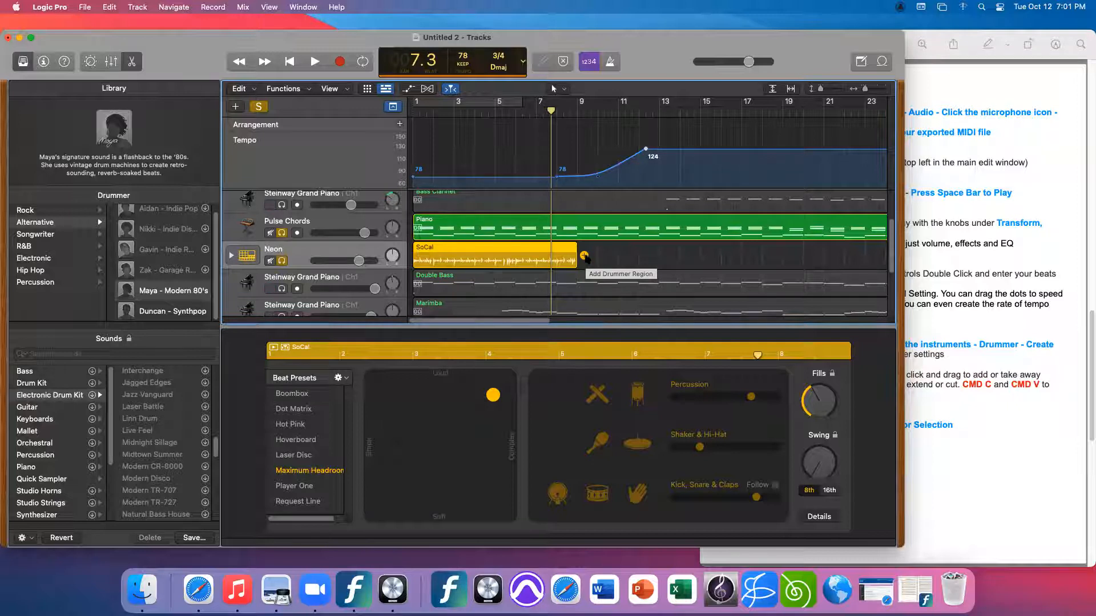
left_click(584, 256)
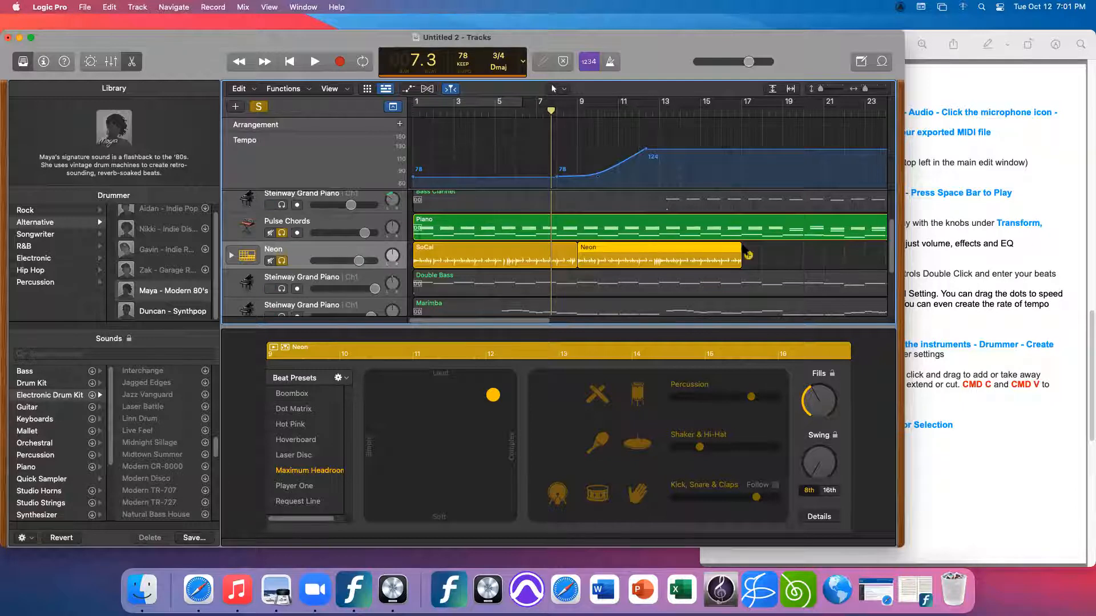
left_click_drag(741, 247, 652, 258)
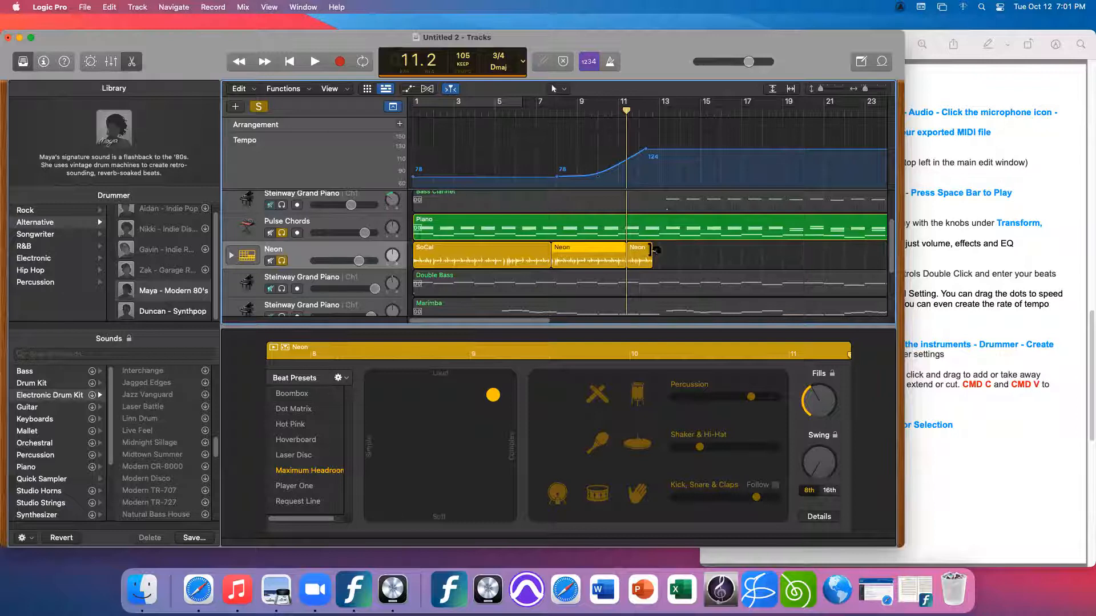
Loop the last Neon drummer region out to about bar 16 and select the SoCal region
left_click_drag(654, 251, 734, 255)
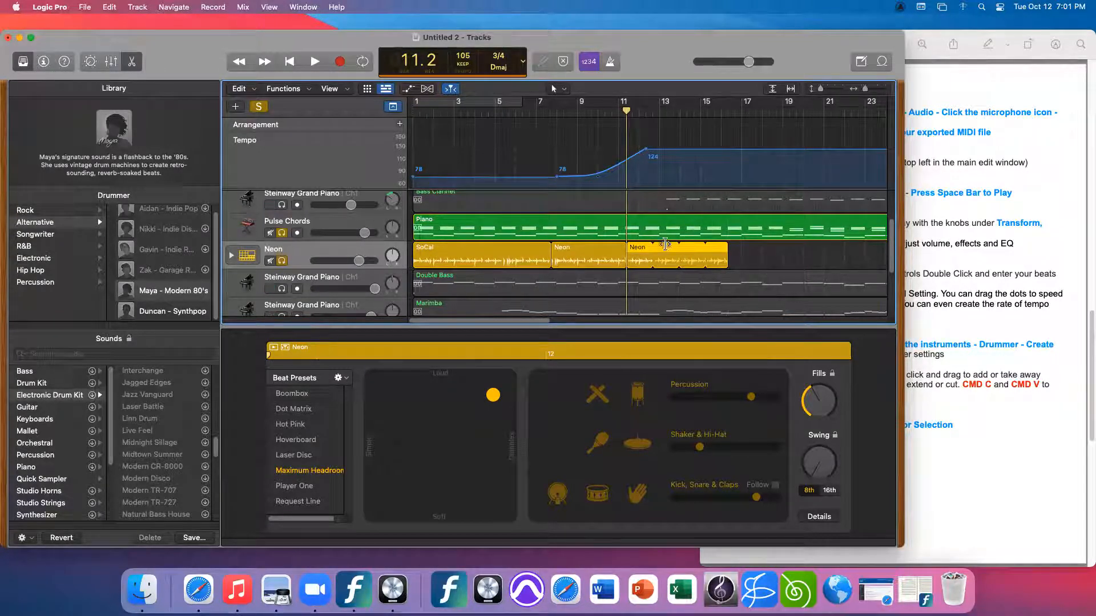
left_click(447, 252)
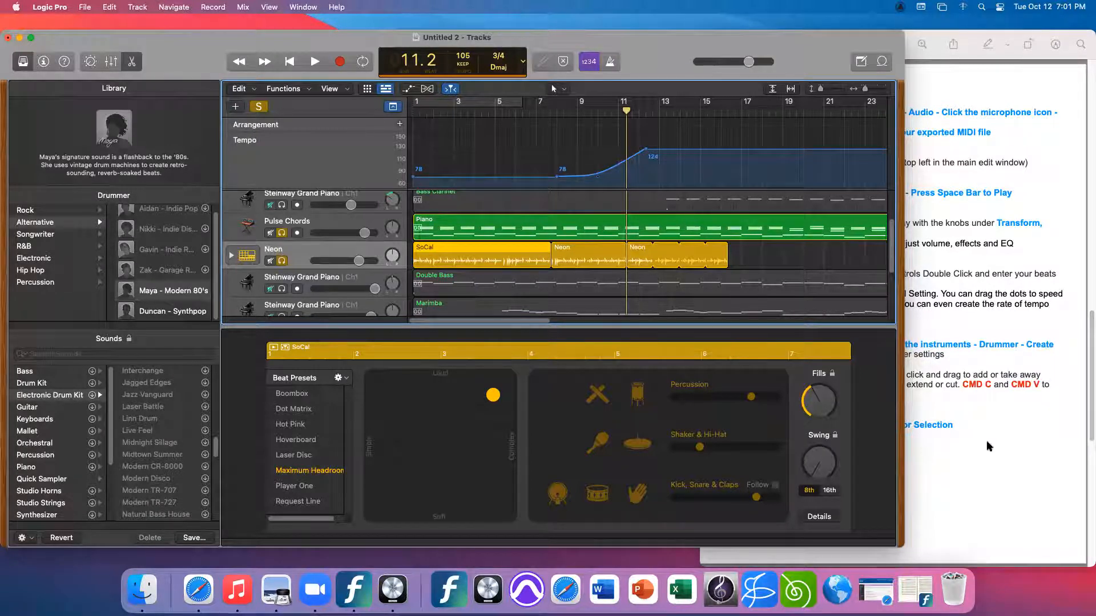
Check the MP3 export instructions in the Preview PDF, view Logic Pro's project bounce settings with MP3 as destination, and cancel without exporting
left_click(980, 448)
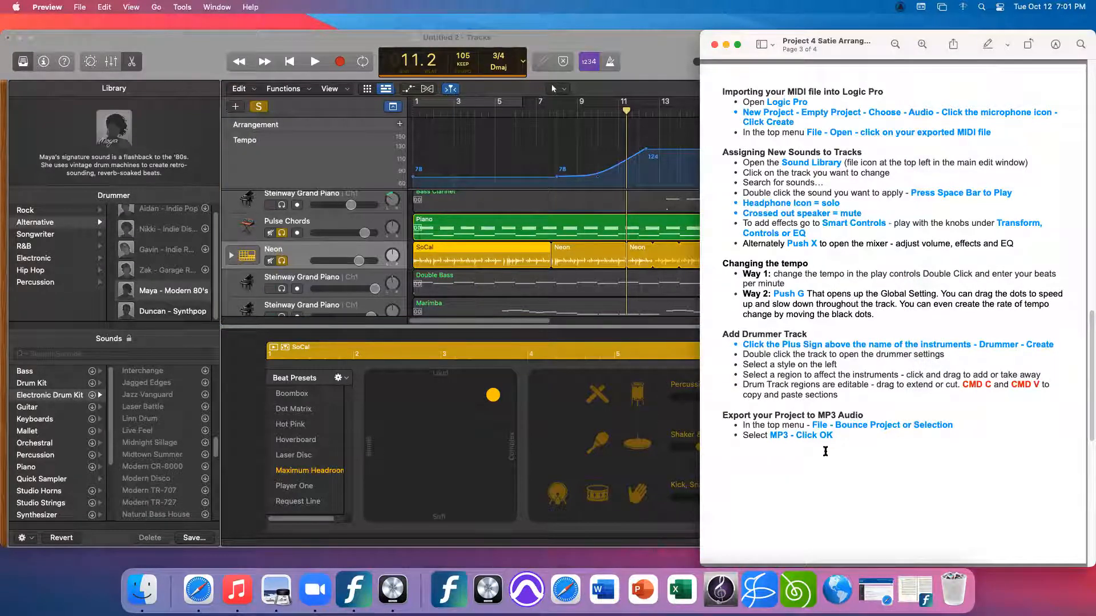
left_click(80, 7)
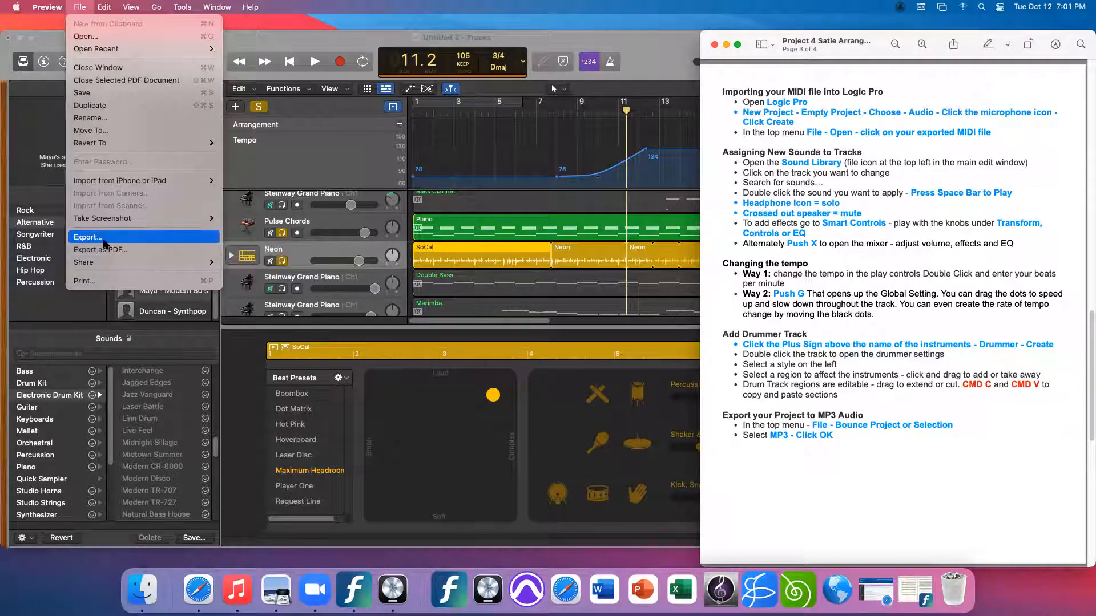
left_click(174, 40)
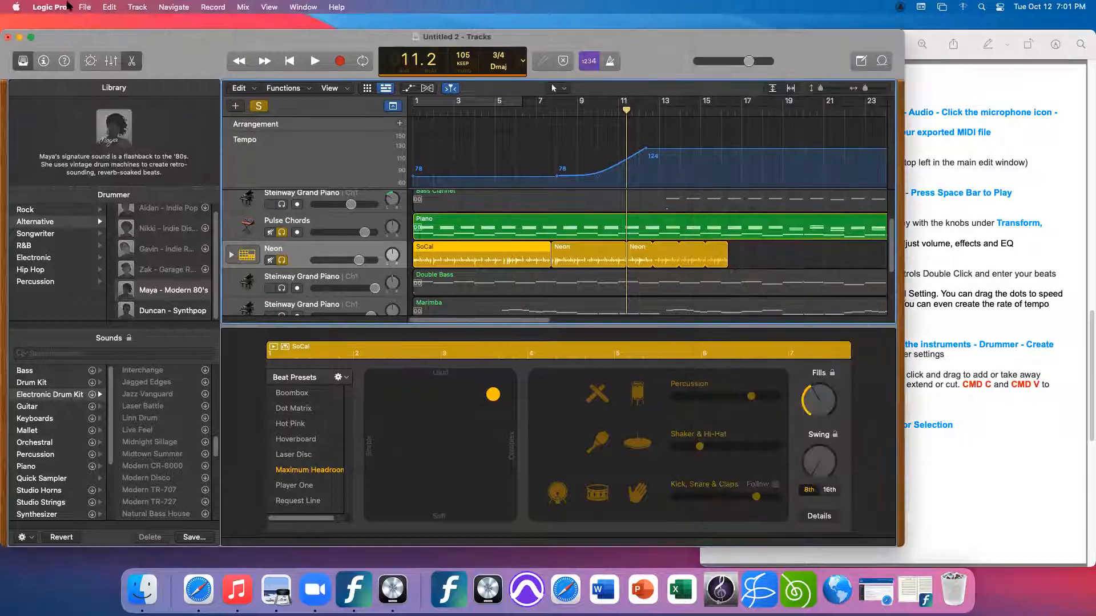
left_click(84, 7)
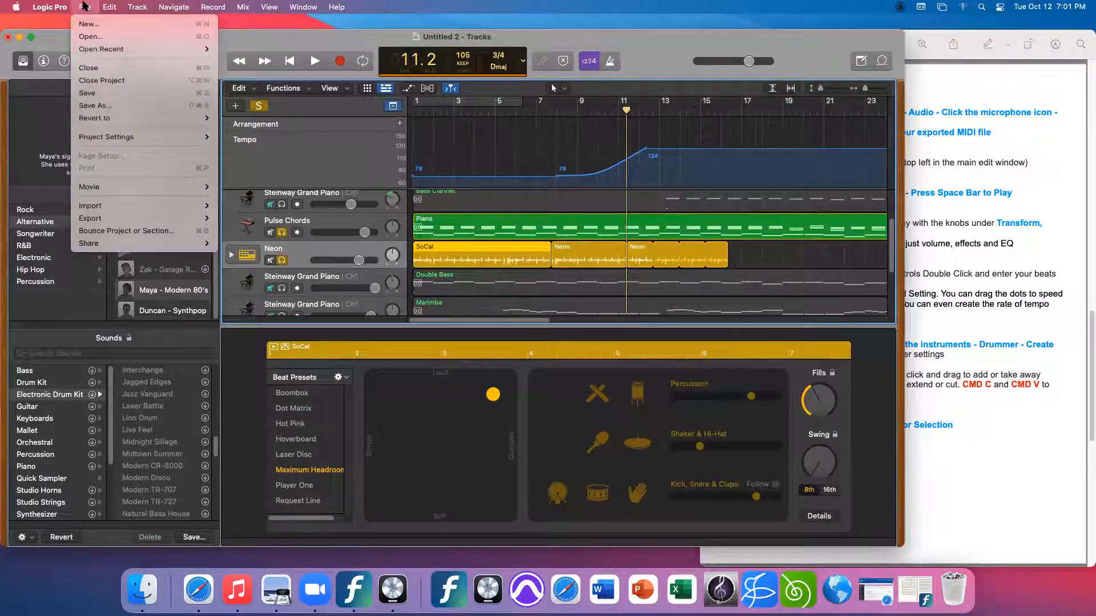
left_click(139, 230)
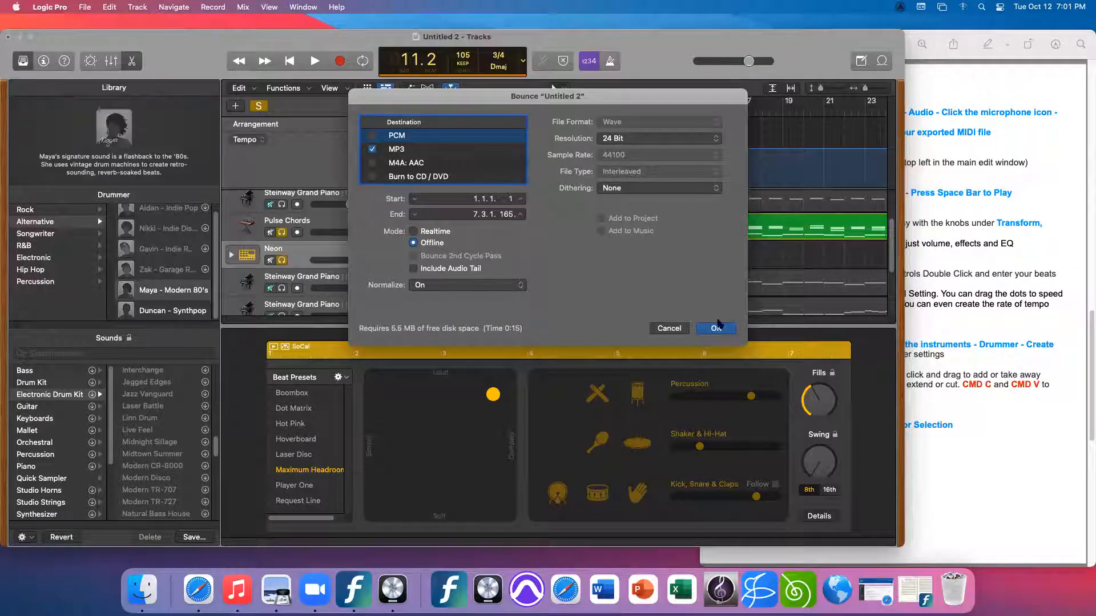
left_click(670, 329)
Review the assignment PDF in Preview and arrange its window side by side with a narrowed Logic Pro window
left_click(1000, 465)
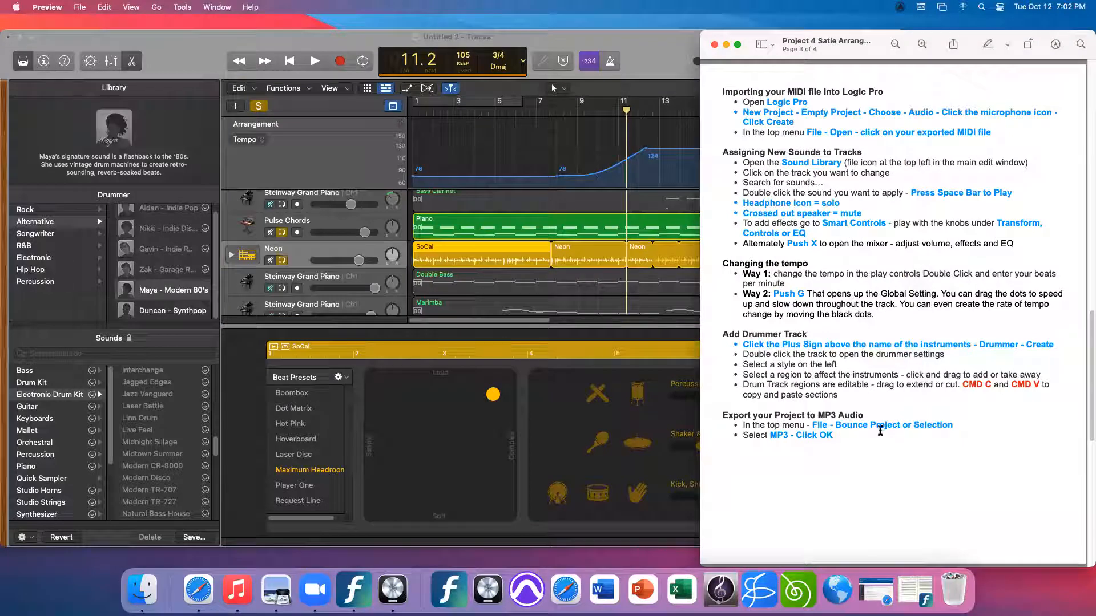
scroll(1089, 363, "down", 5)
scroll(1088, 313, "up", 7)
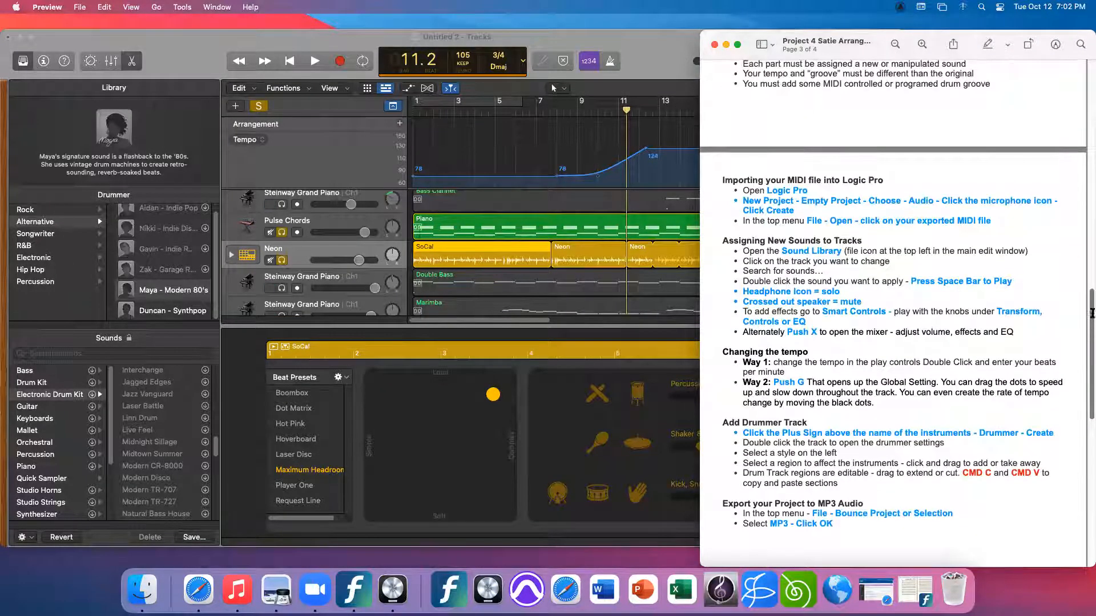
left_click_drag(736, 40, 818, 38)
left_click(647, 55)
left_click_drag(903, 29, 786, 6)
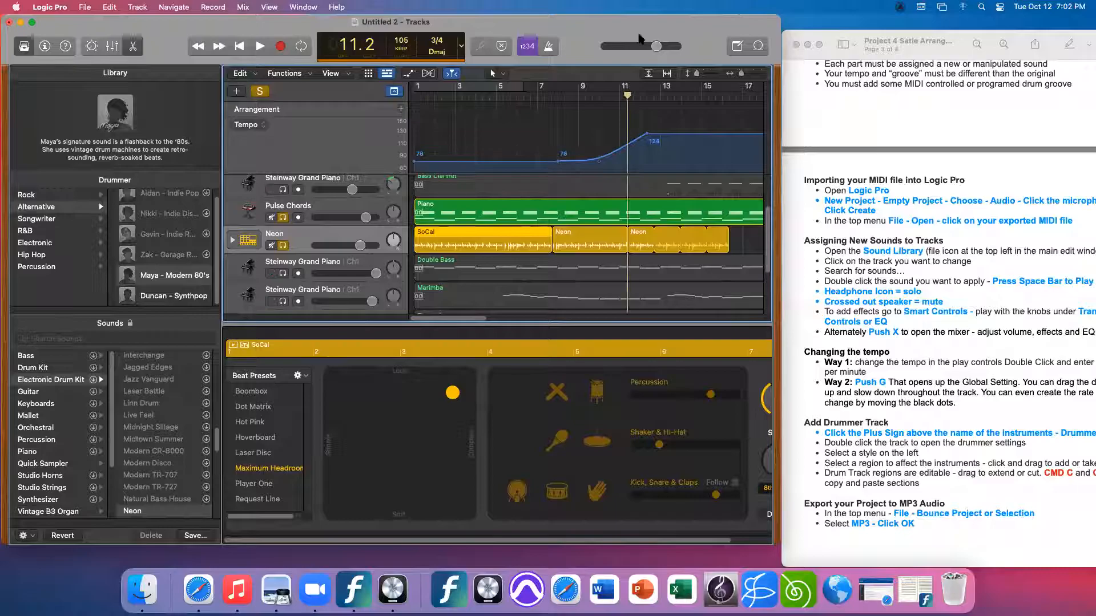